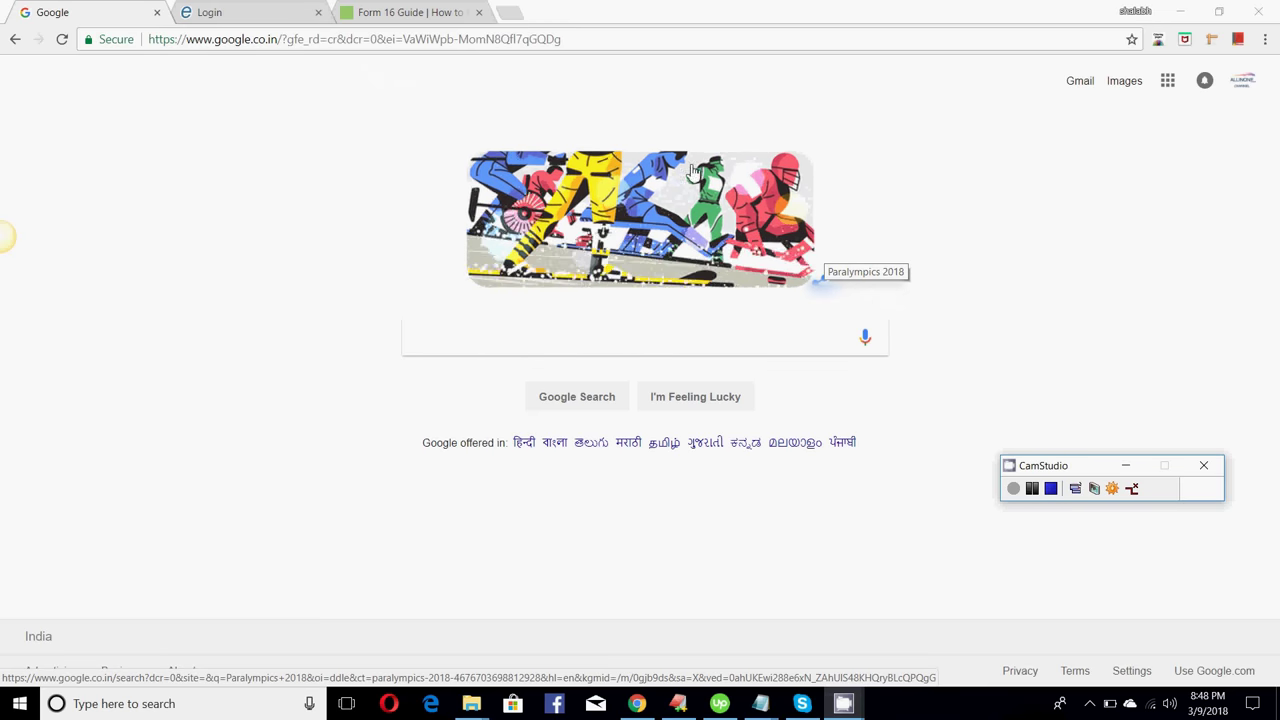
- Search Google for "income tax login" and bring up the Income Tax e-Filing login page
click(454, 344)
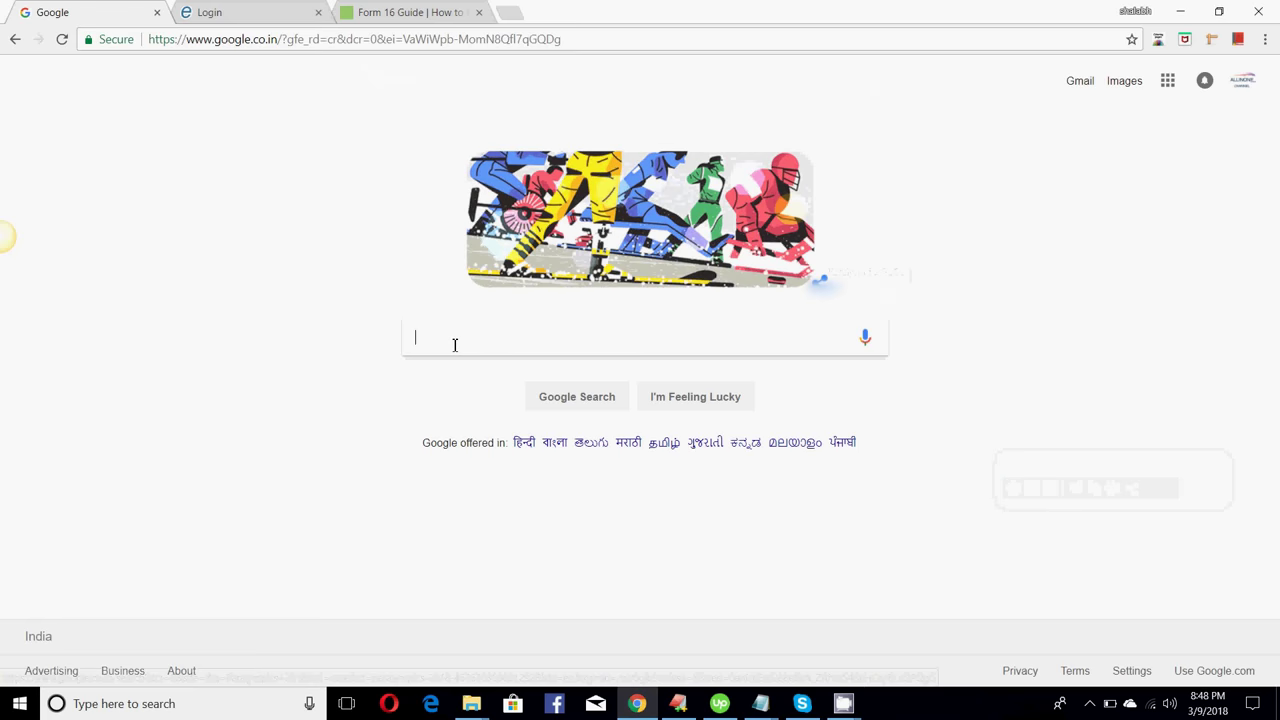
text(inco)
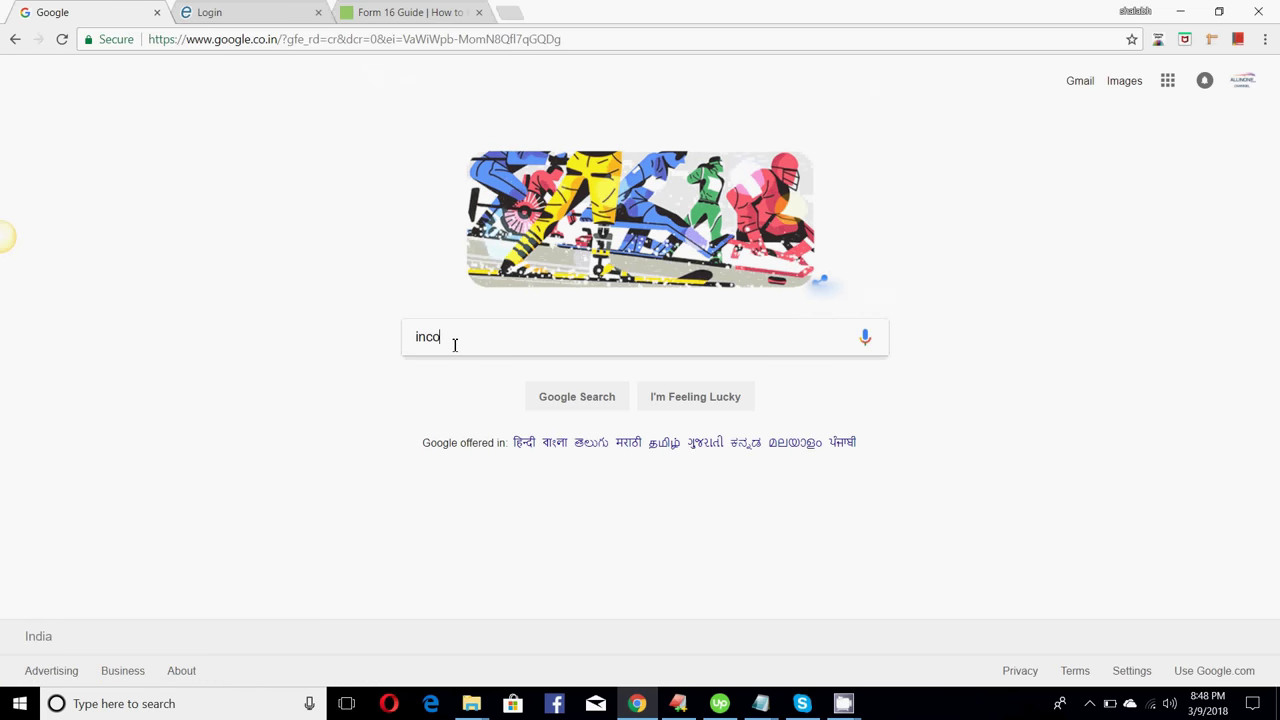
text(me tax login)
key(Return)
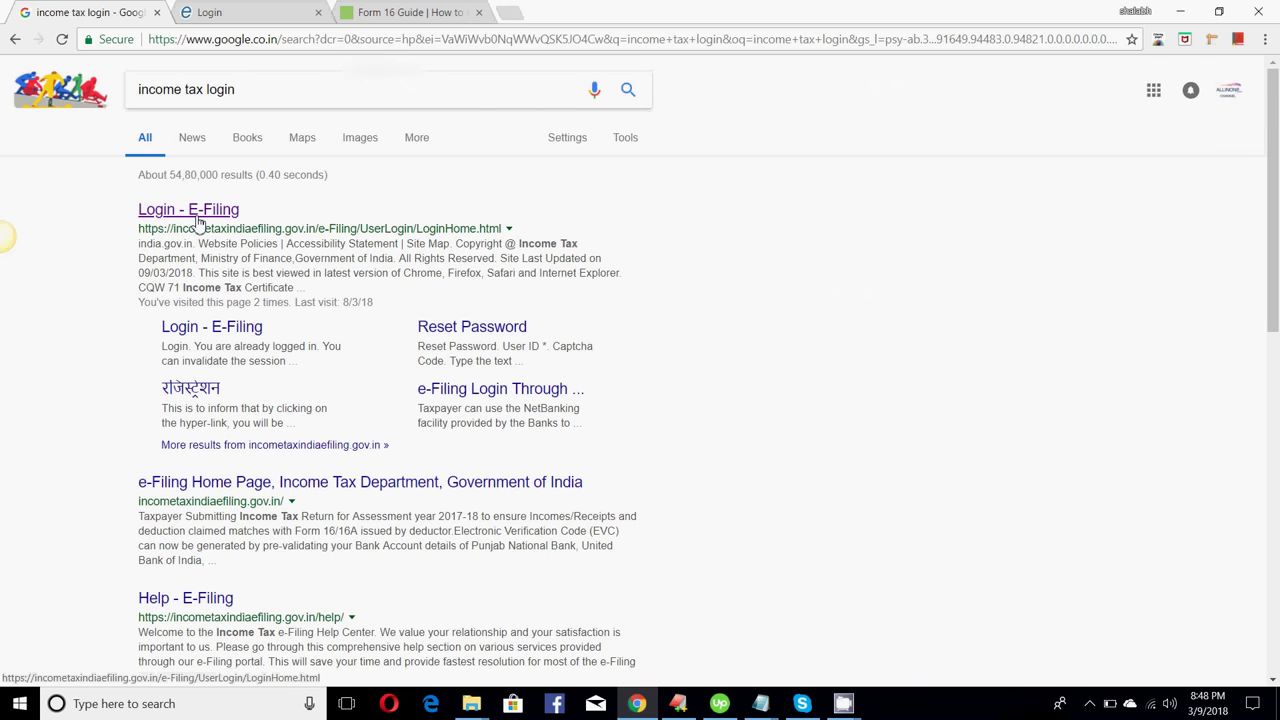
click(229, 19)
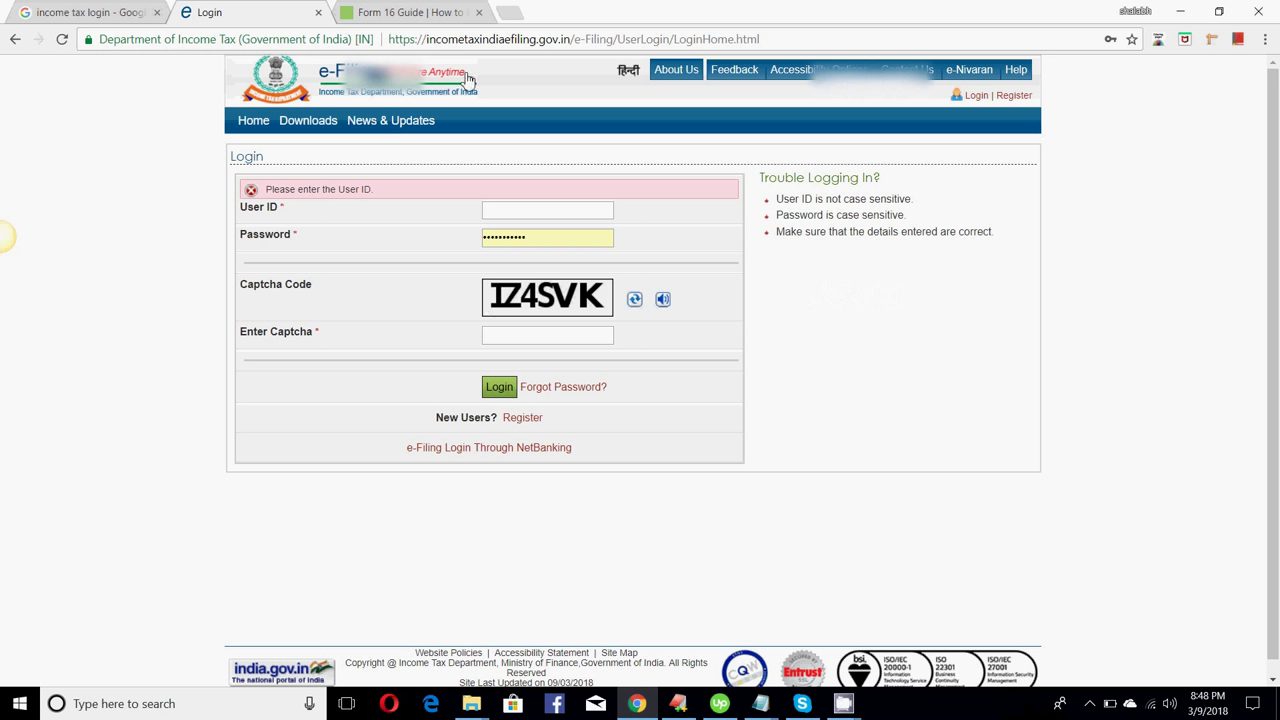
- Open the new-user registration form from the login page and look through the available user types
click(522, 418)
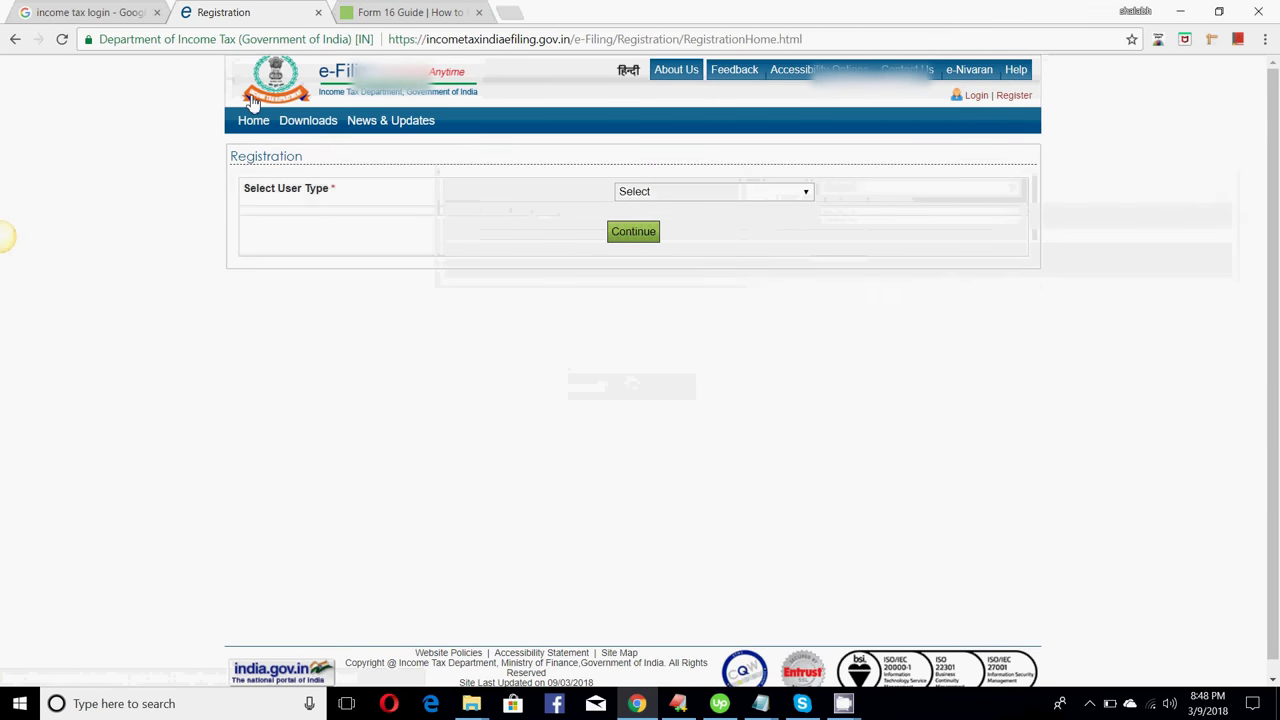
click(739, 196)
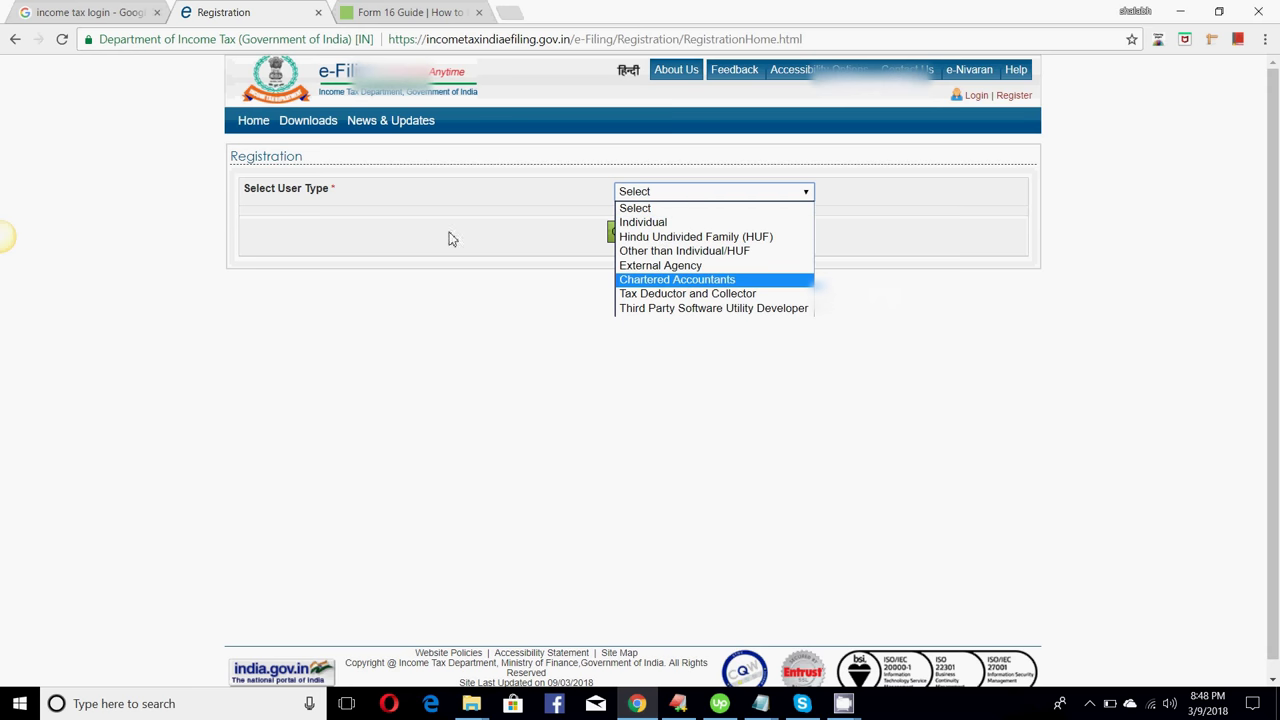
click(362, 195)
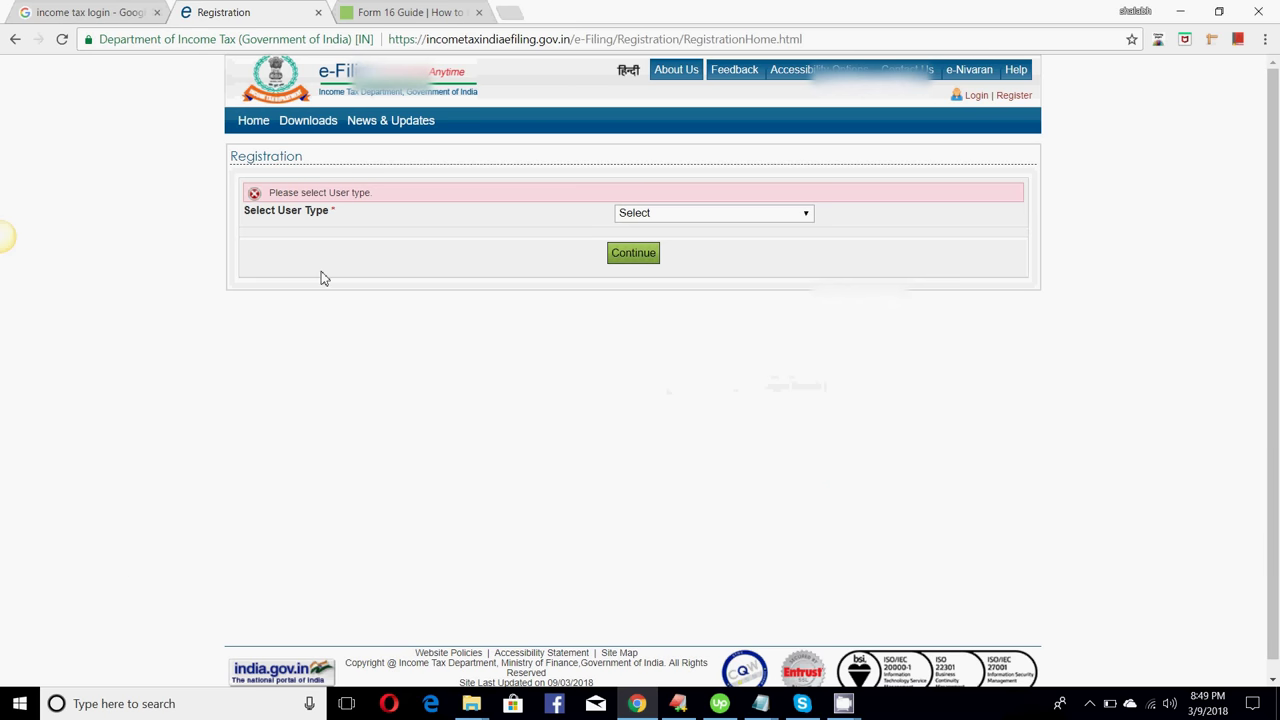
click(845, 705)
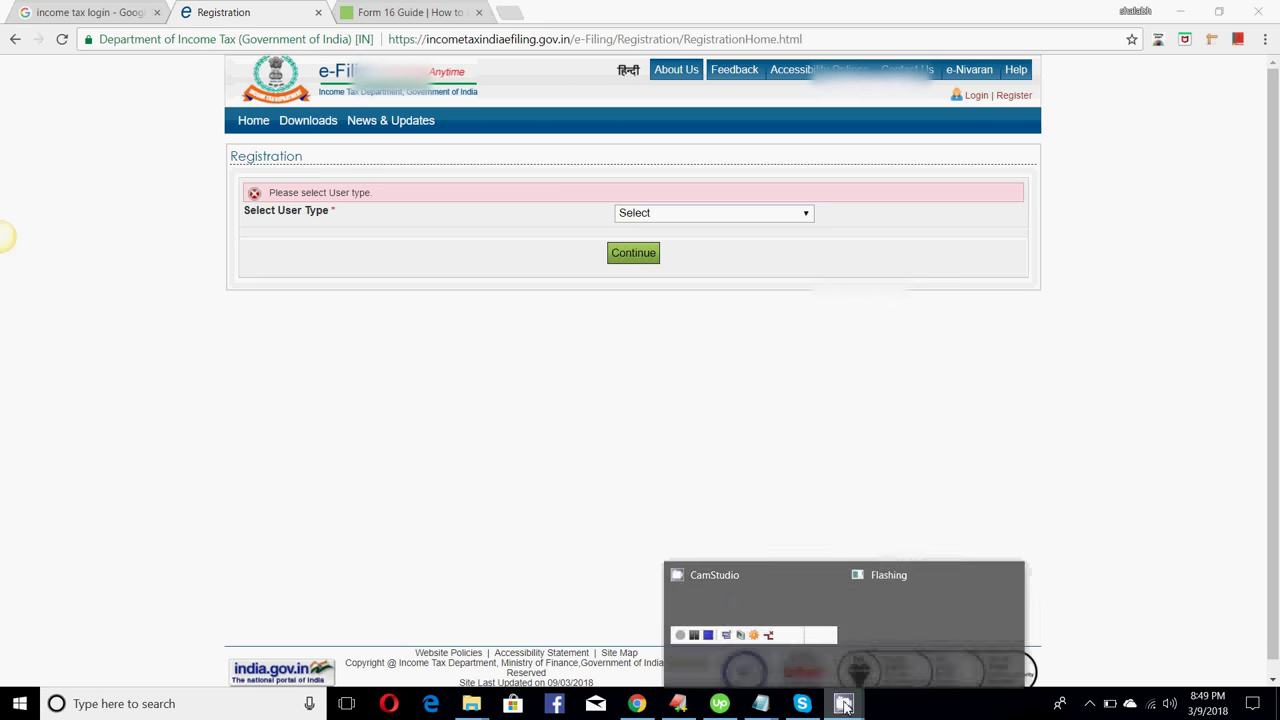
click(800, 604)
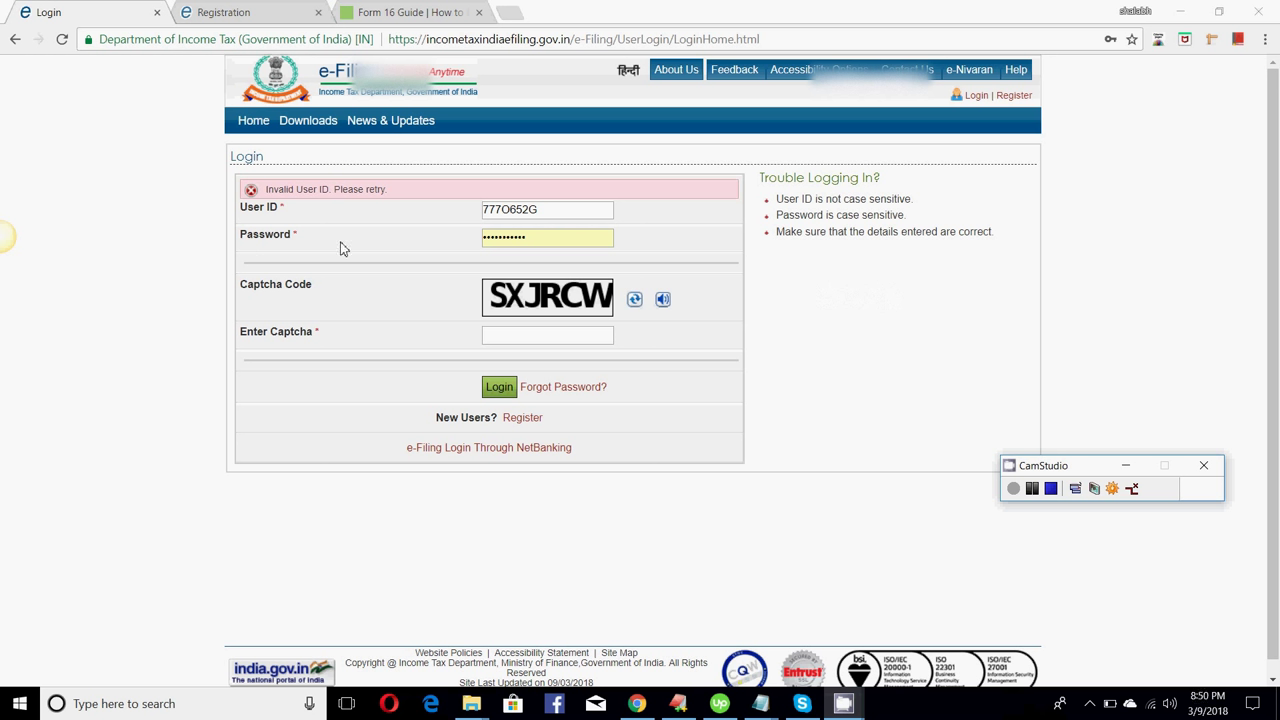
- Enter the displayed captcha code in the Enter Captcha field of the e-Filing login form
click(493, 339)
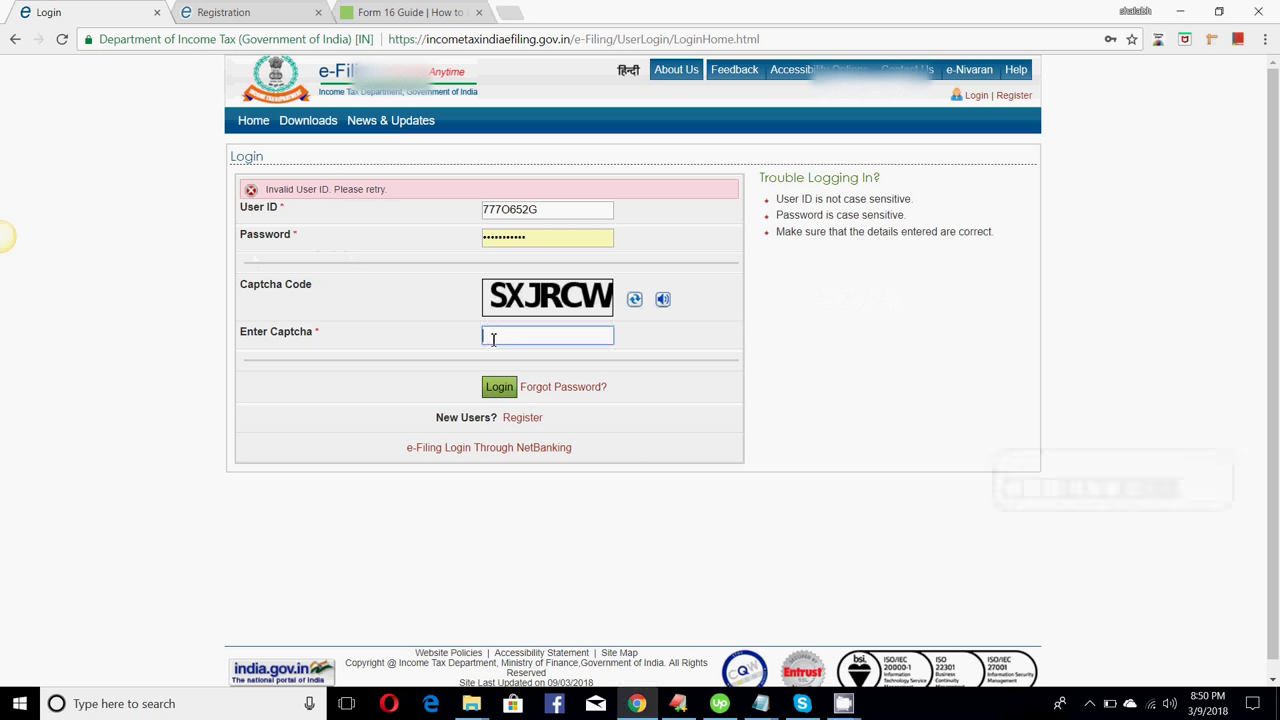
text(SXJRCW)
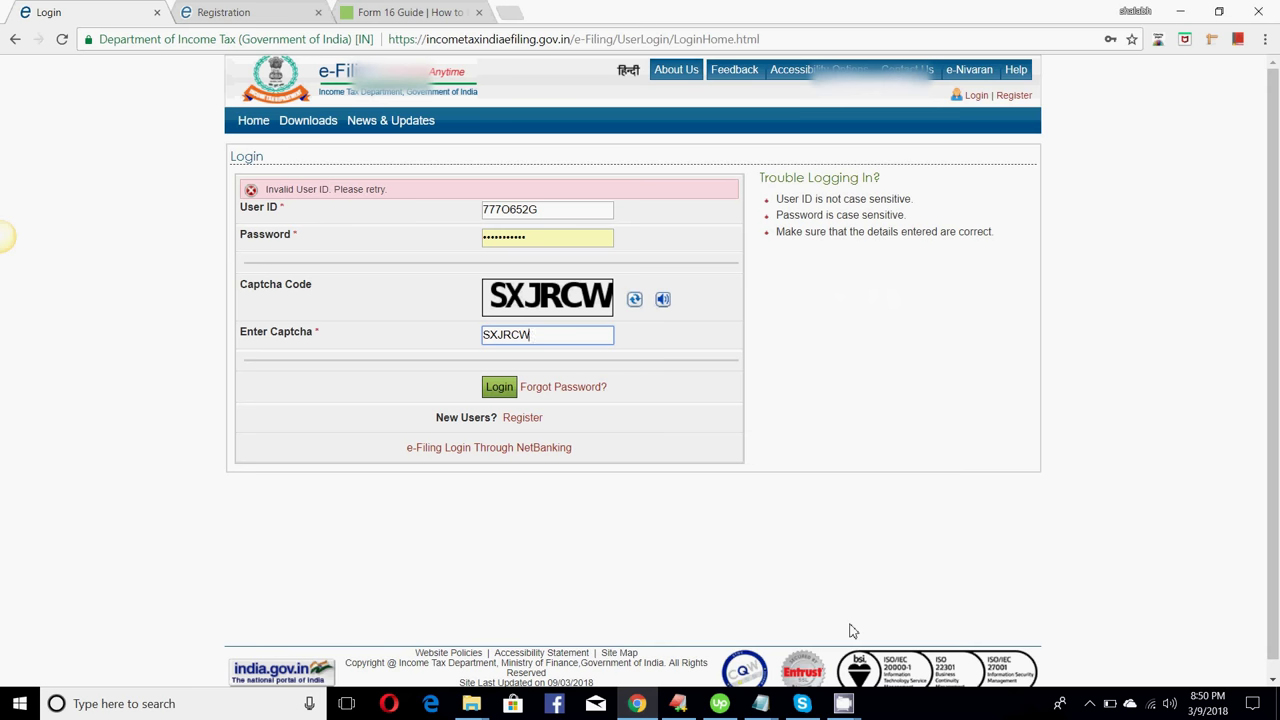
click(843, 703)
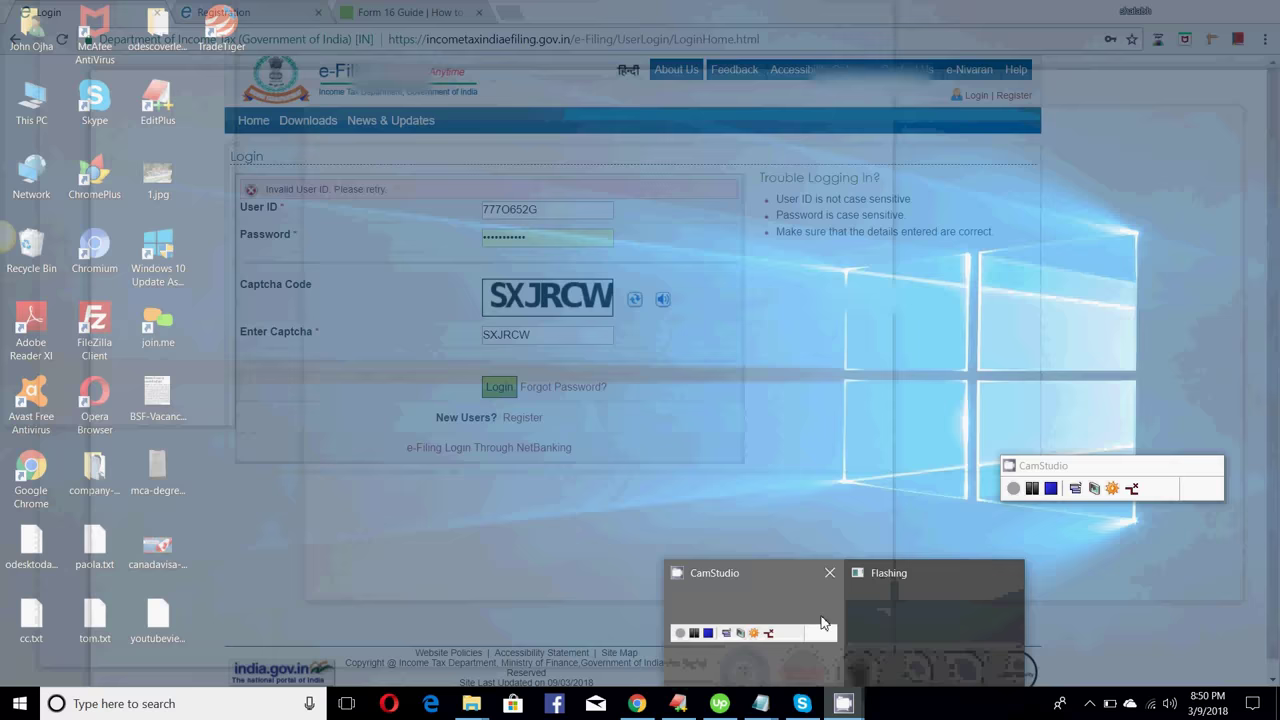
click(820, 626)
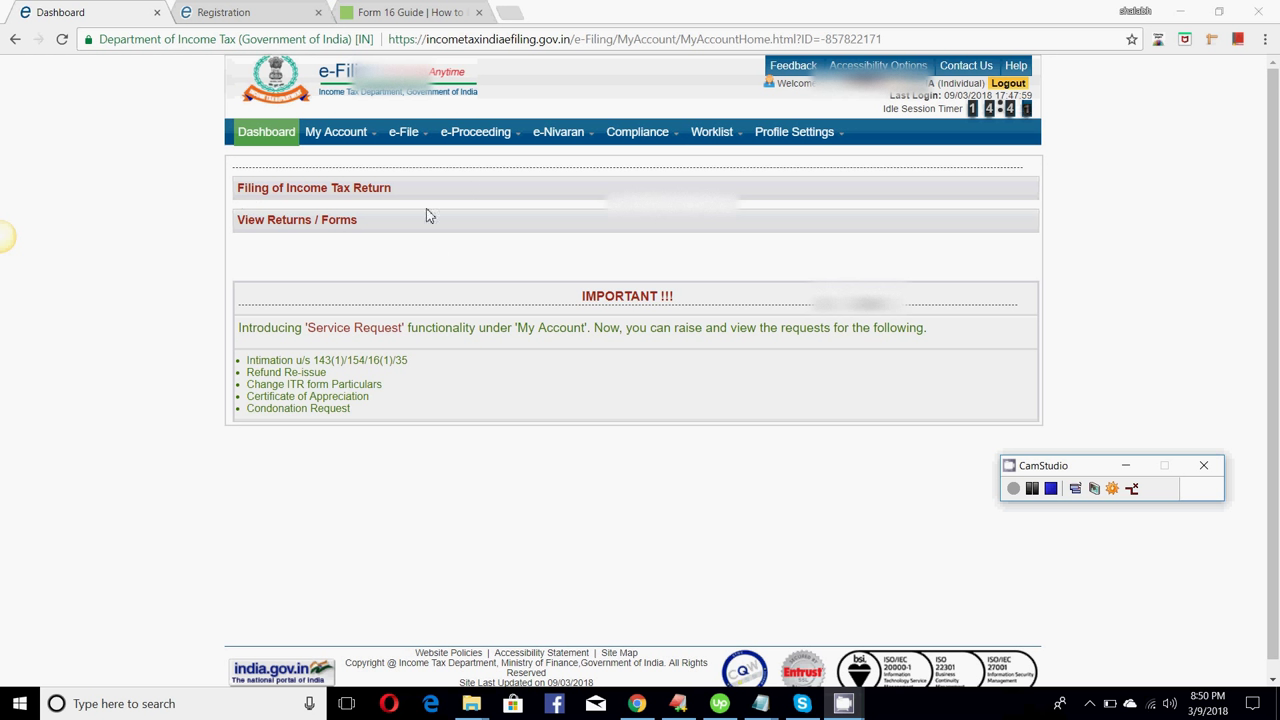
- Open the e-File Income Tax Return form and set the assessment year to 2017-18 and the ITR form name to ITR-1
mouse_move(412, 146)
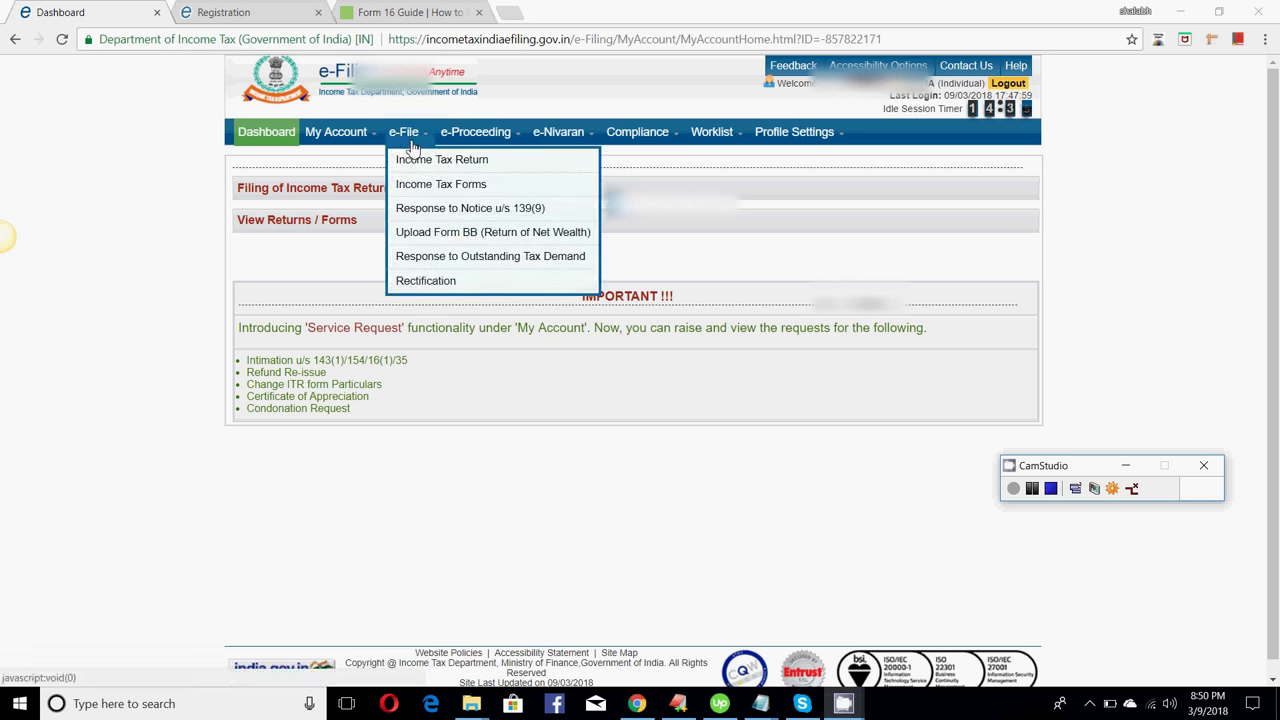
click(415, 162)
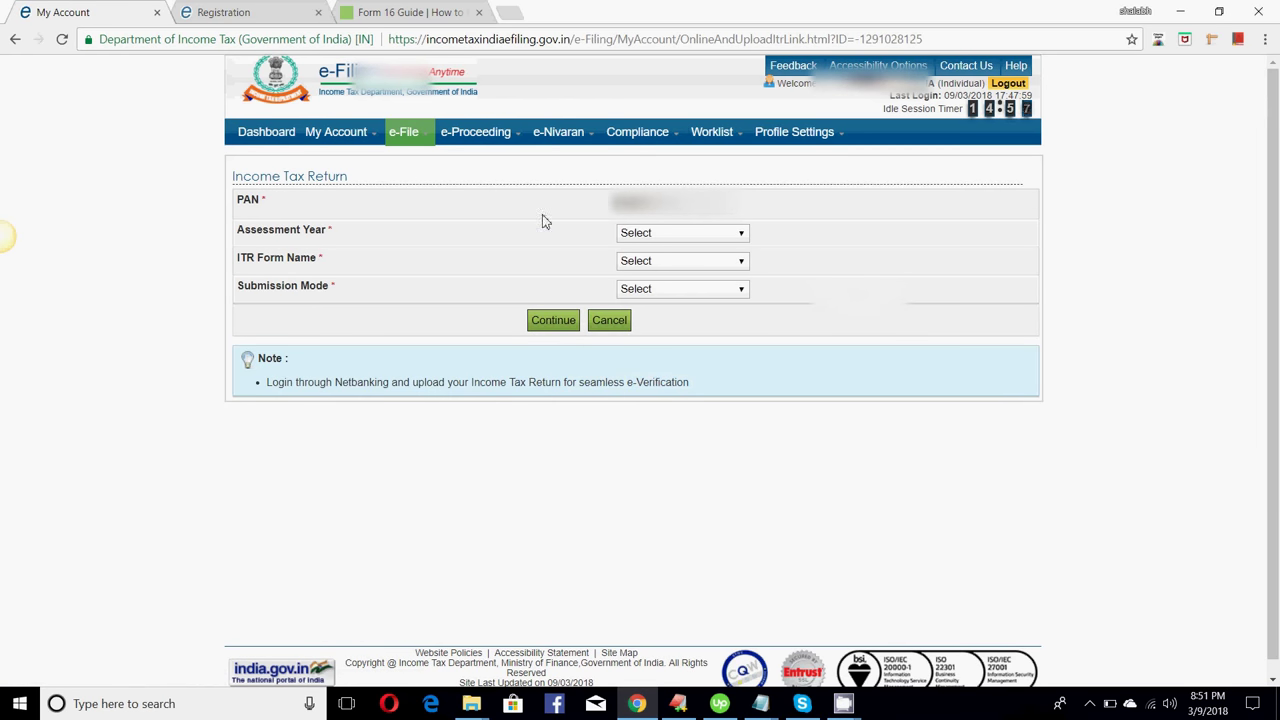
click(689, 232)
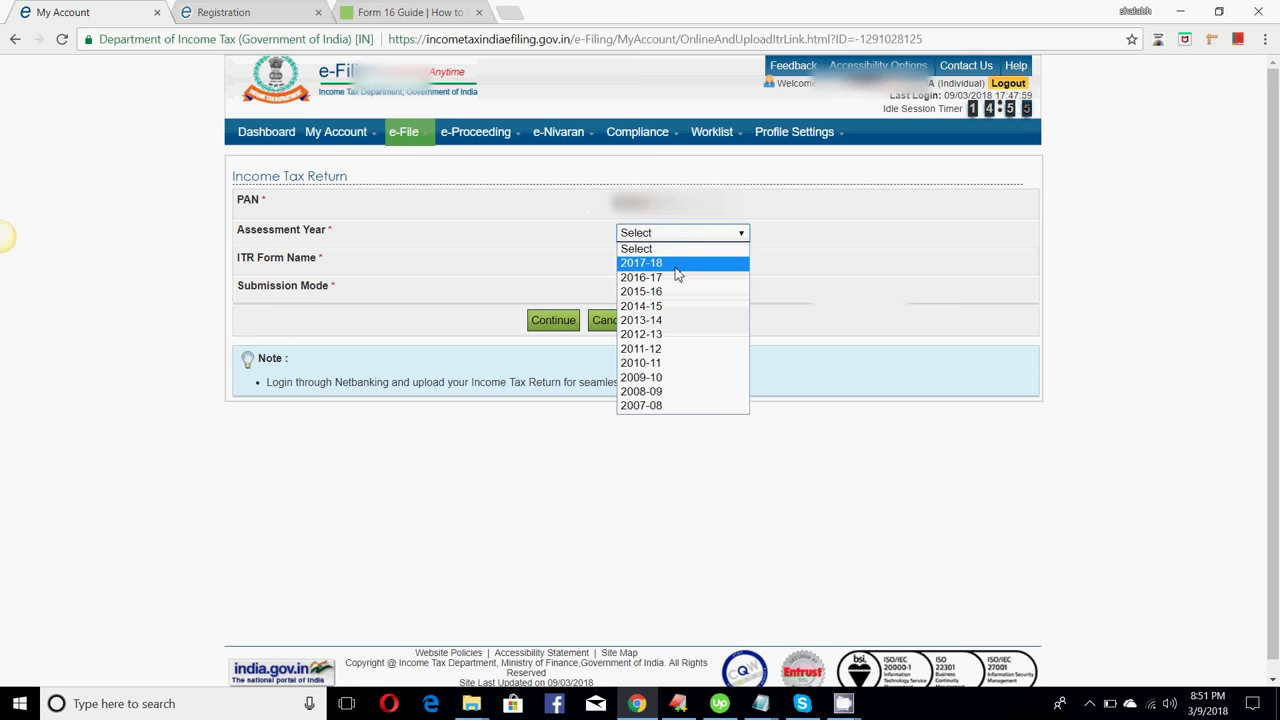
click(676, 266)
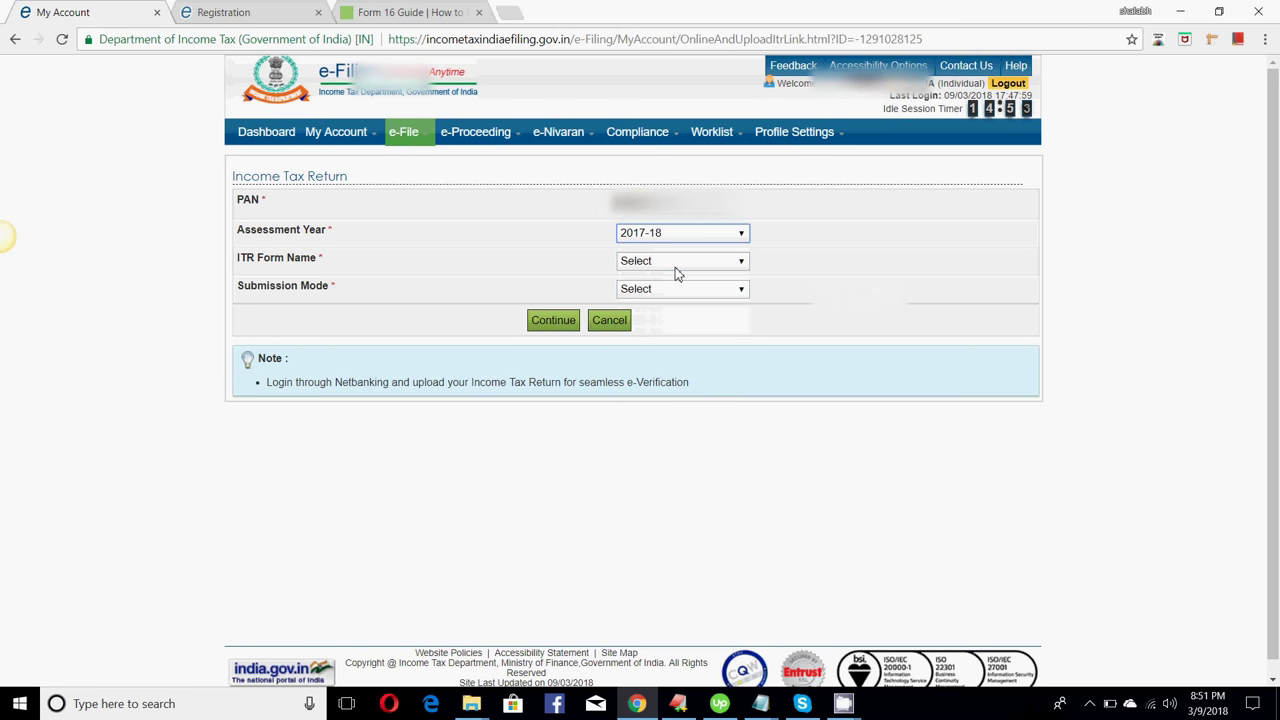
click(658, 266)
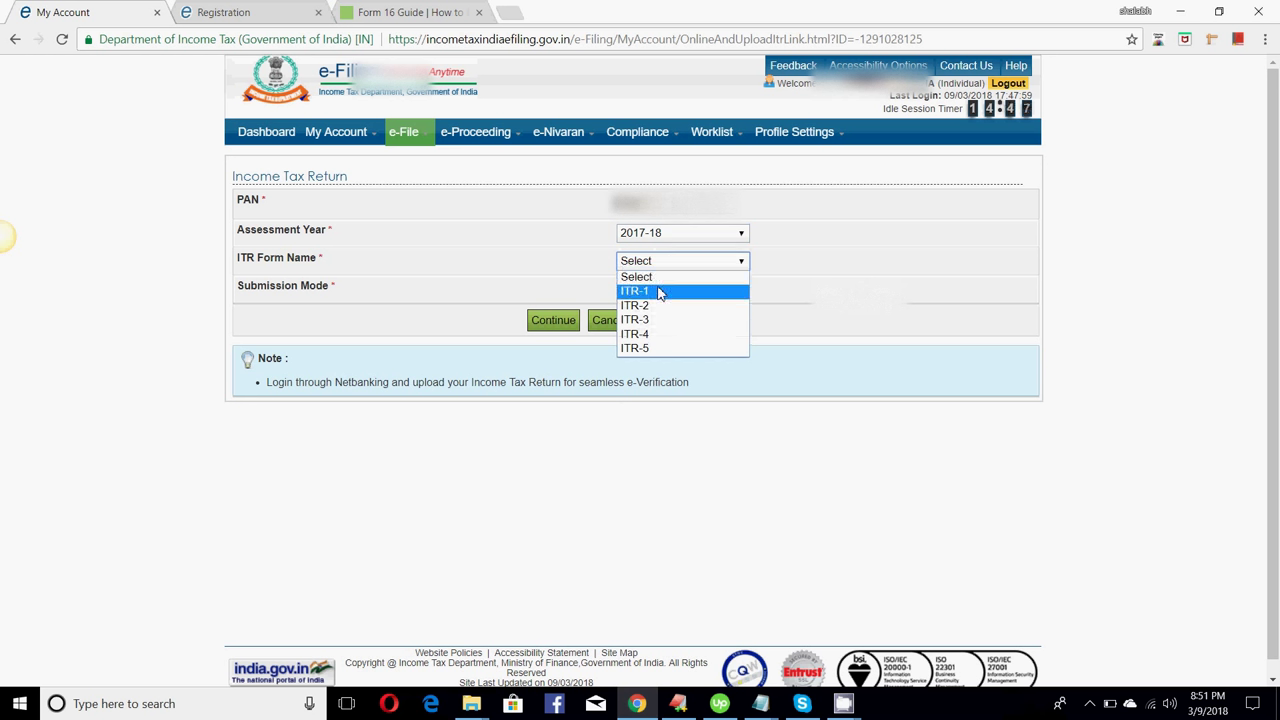
click(660, 291)
- Set the submission mode to Prepare and Submit Online and choose sending the signed ITR-V by post instead of e-verifying
click(642, 289)
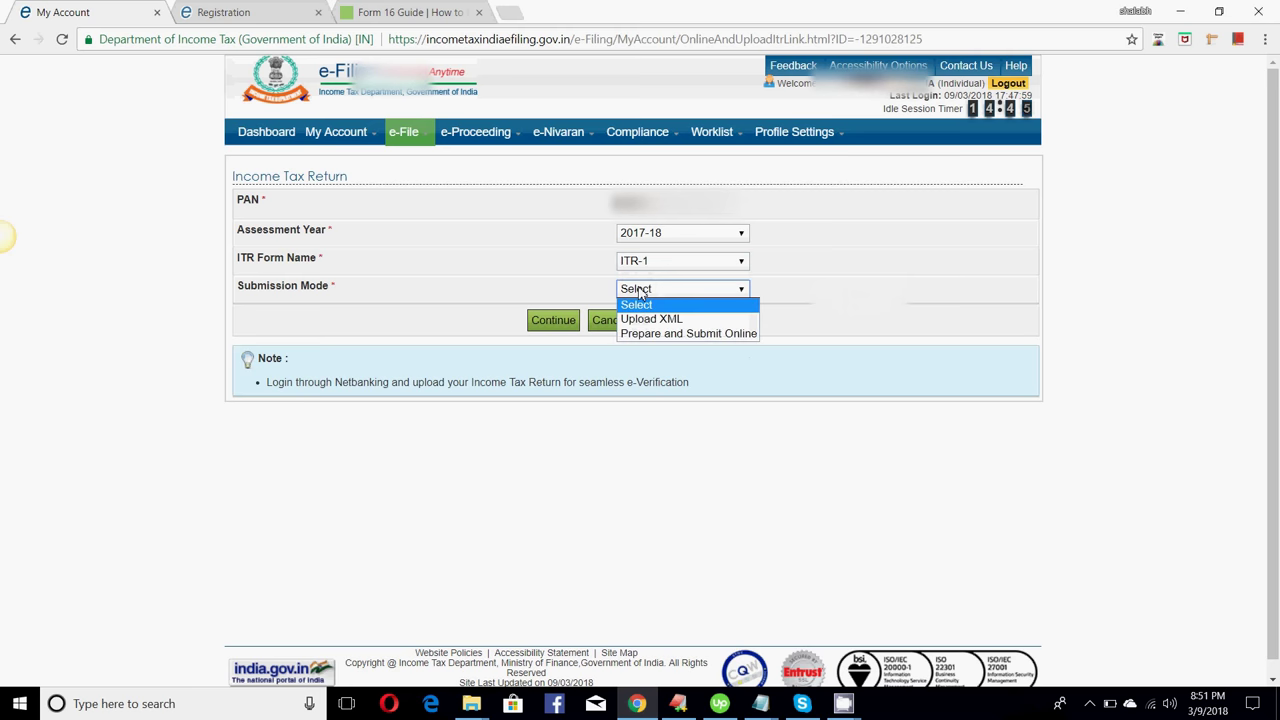
click(686, 334)
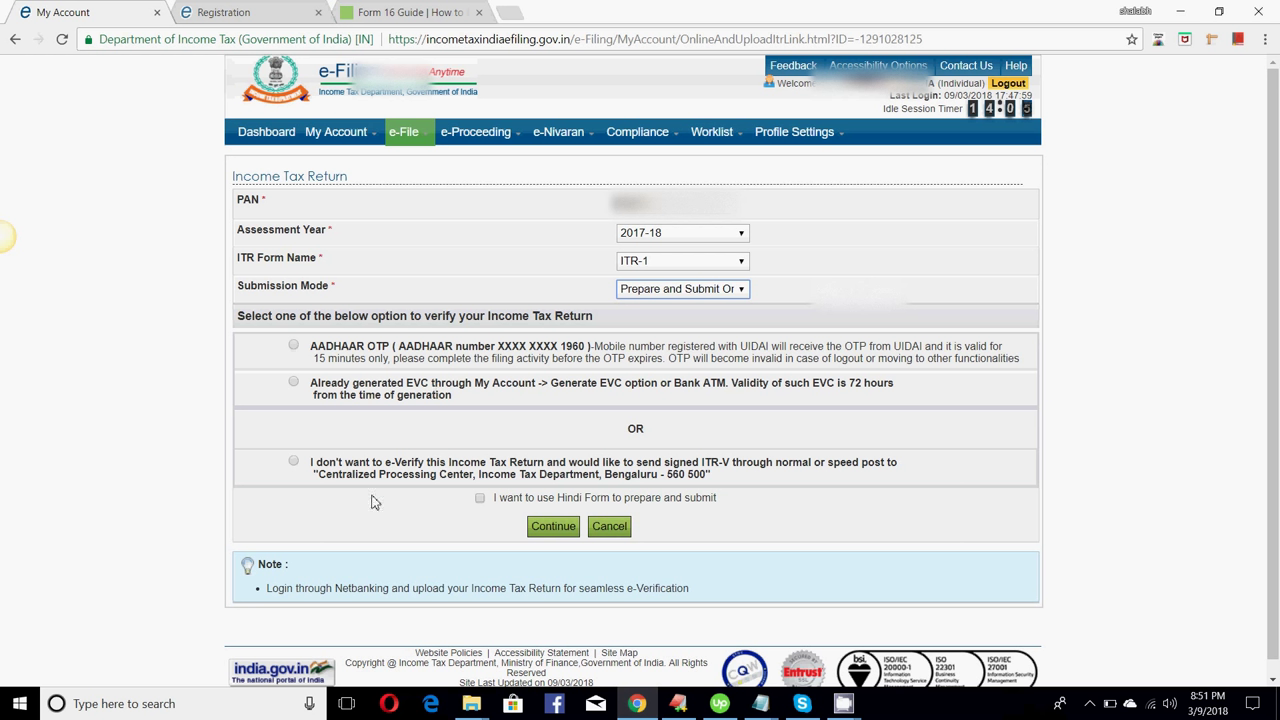
click(294, 463)
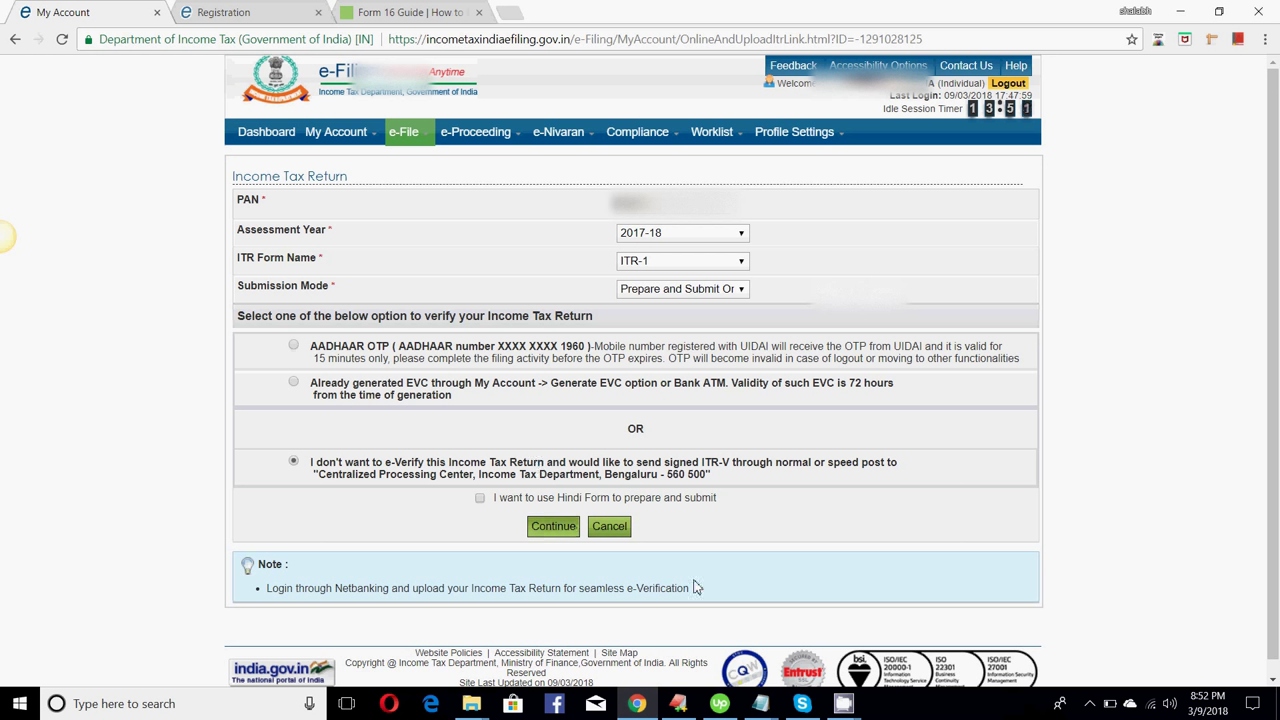
click(848, 708)
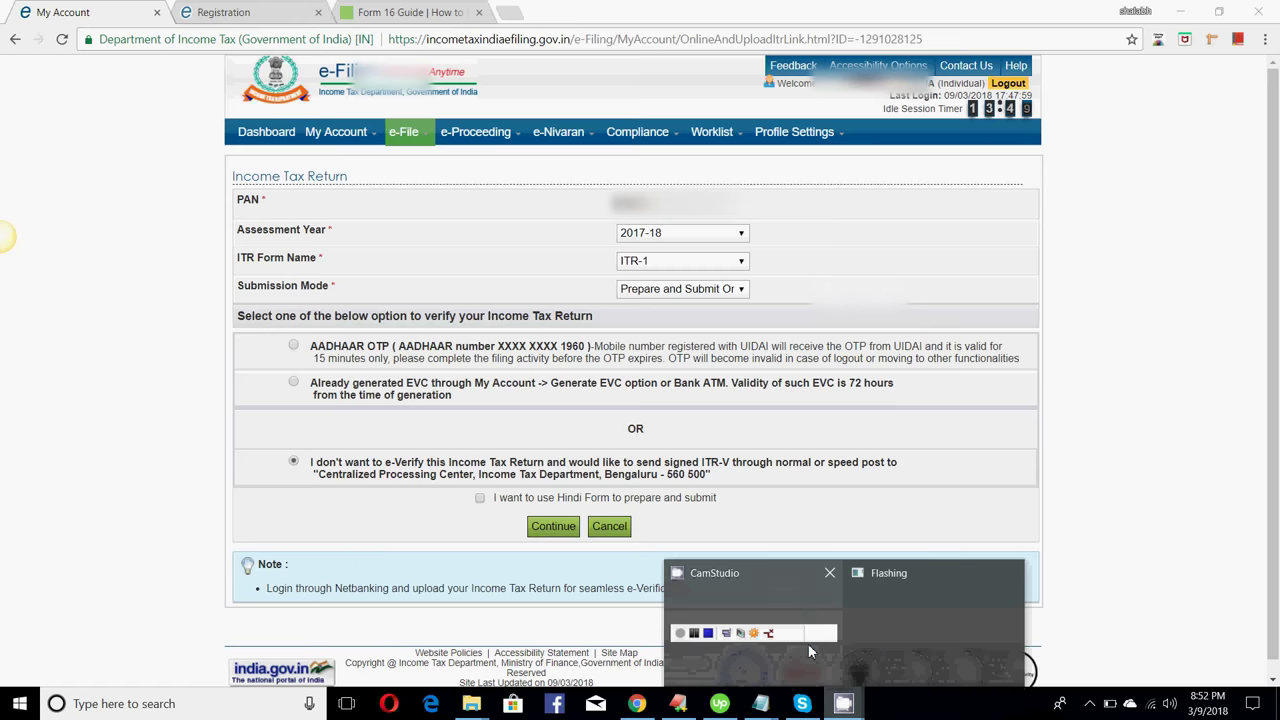
click(808, 599)
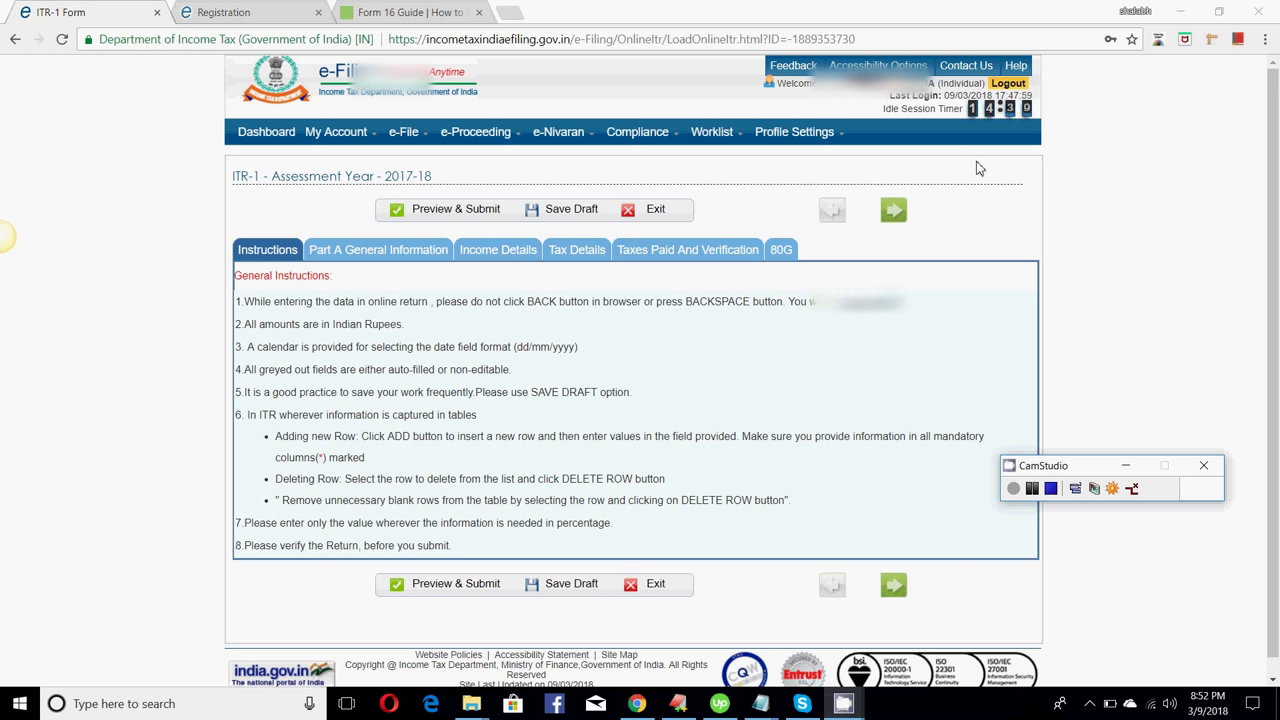
mouse_move(558, 132)
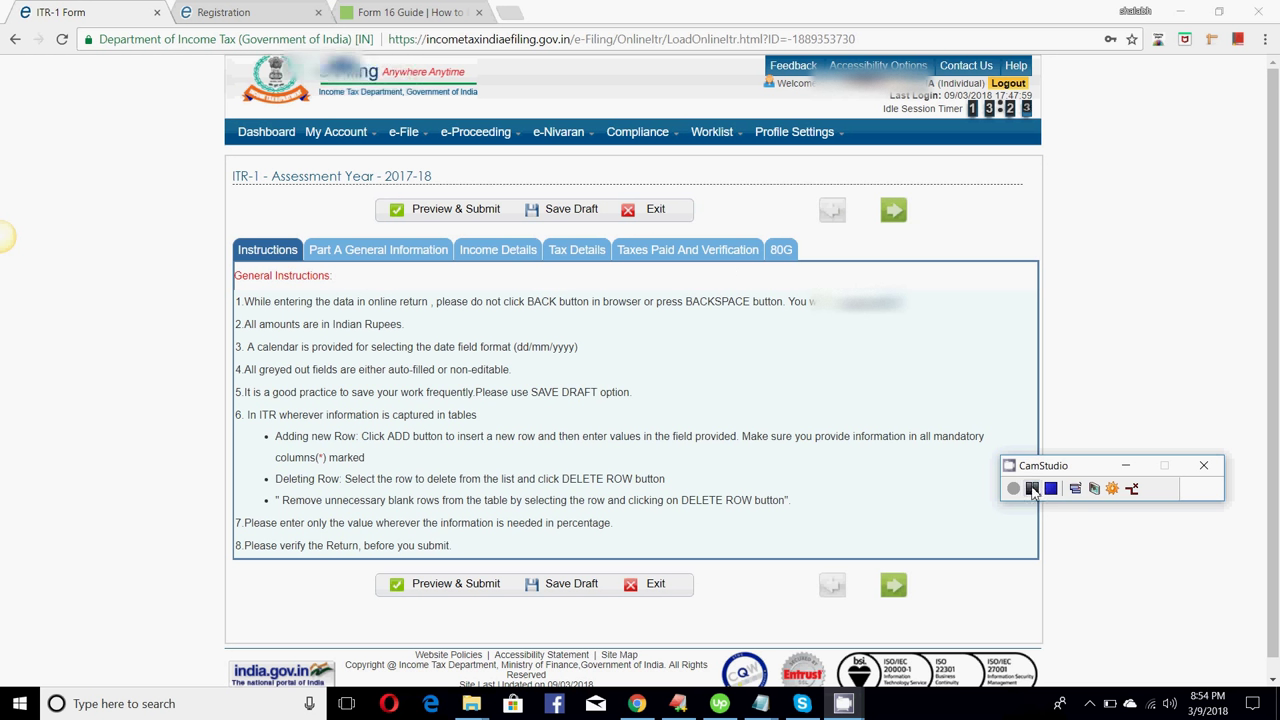
click(1032, 489)
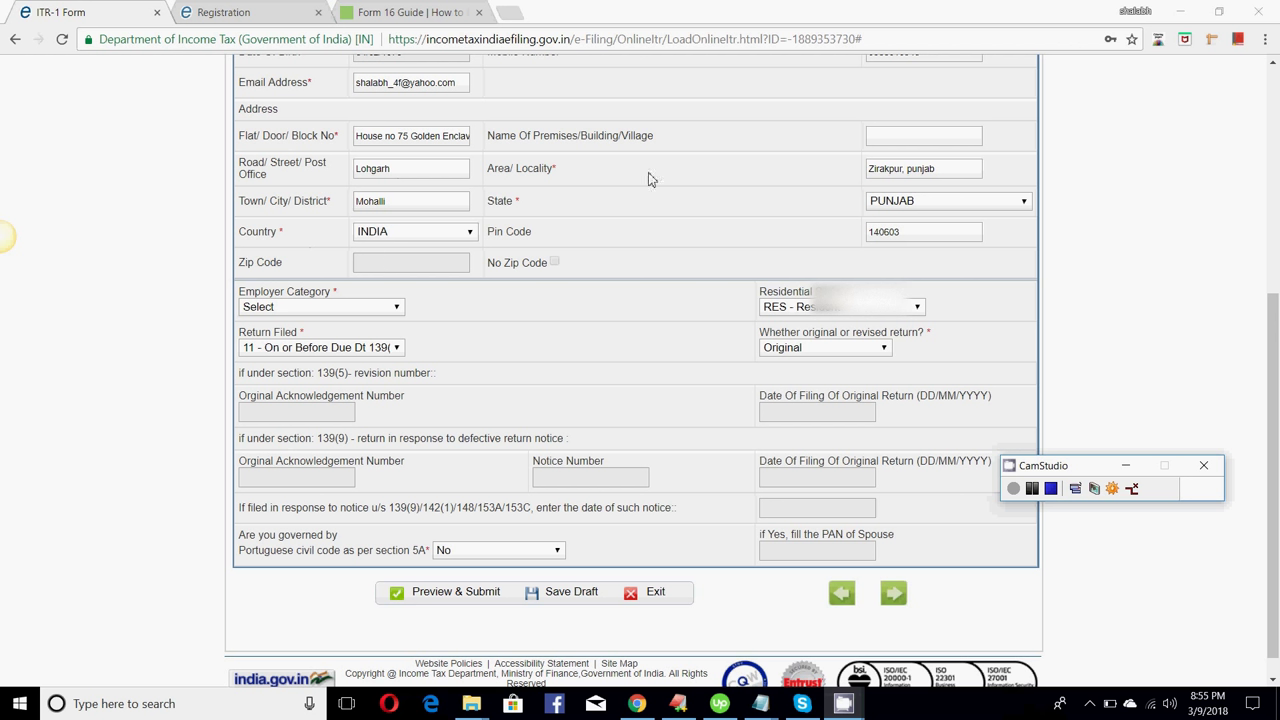
- In the general information, set the employer category to Others and Return Filed to 11 - On or Before Due Dt 139(1)
click(325, 307)
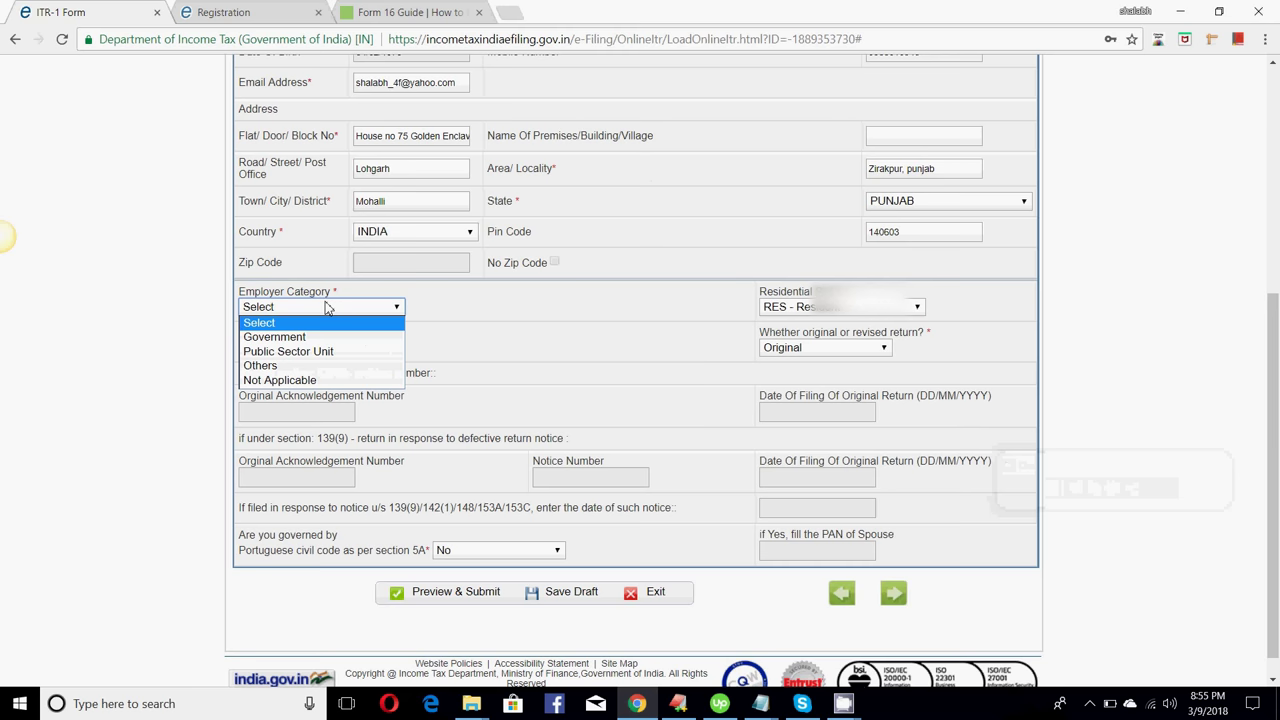
click(258, 367)
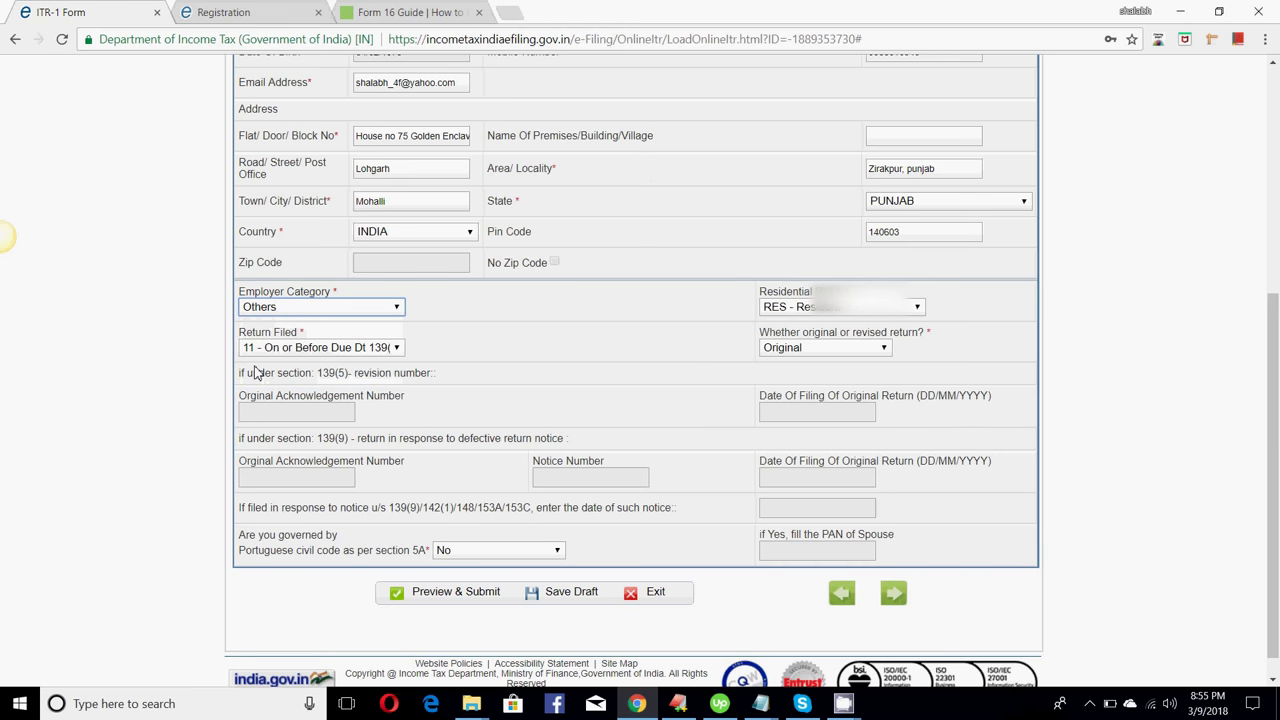
click(303, 352)
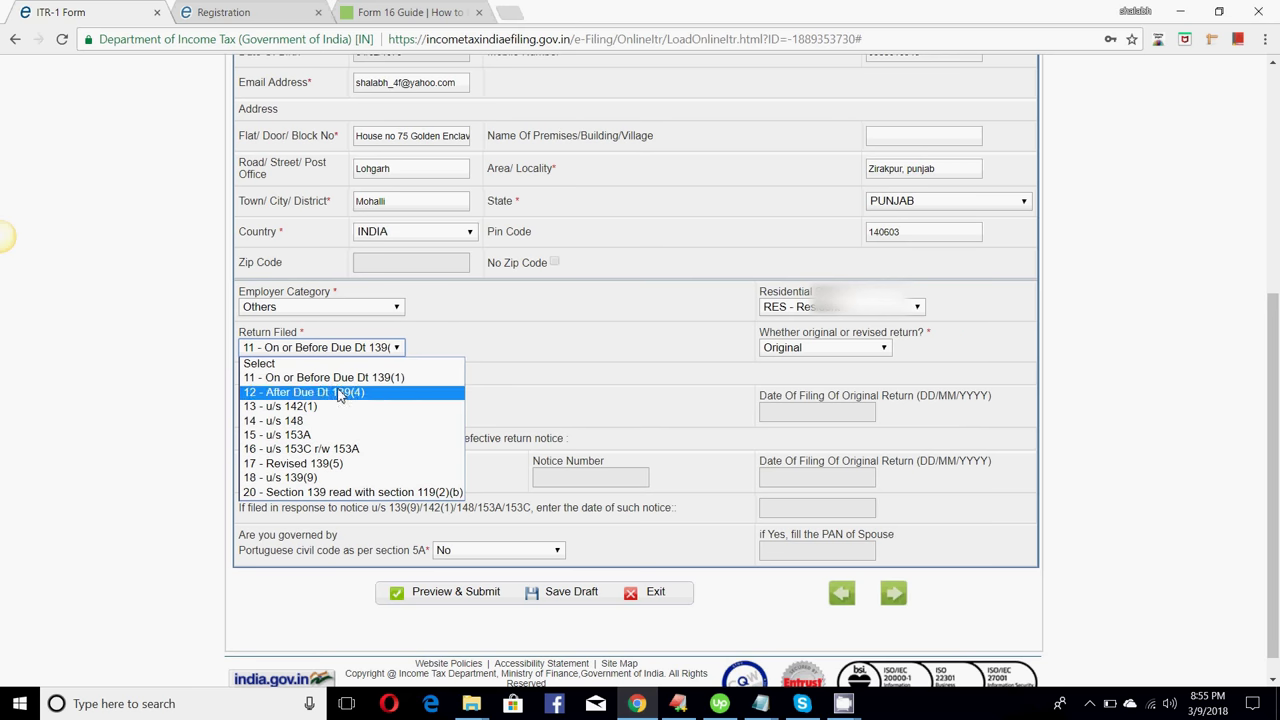
click(369, 379)
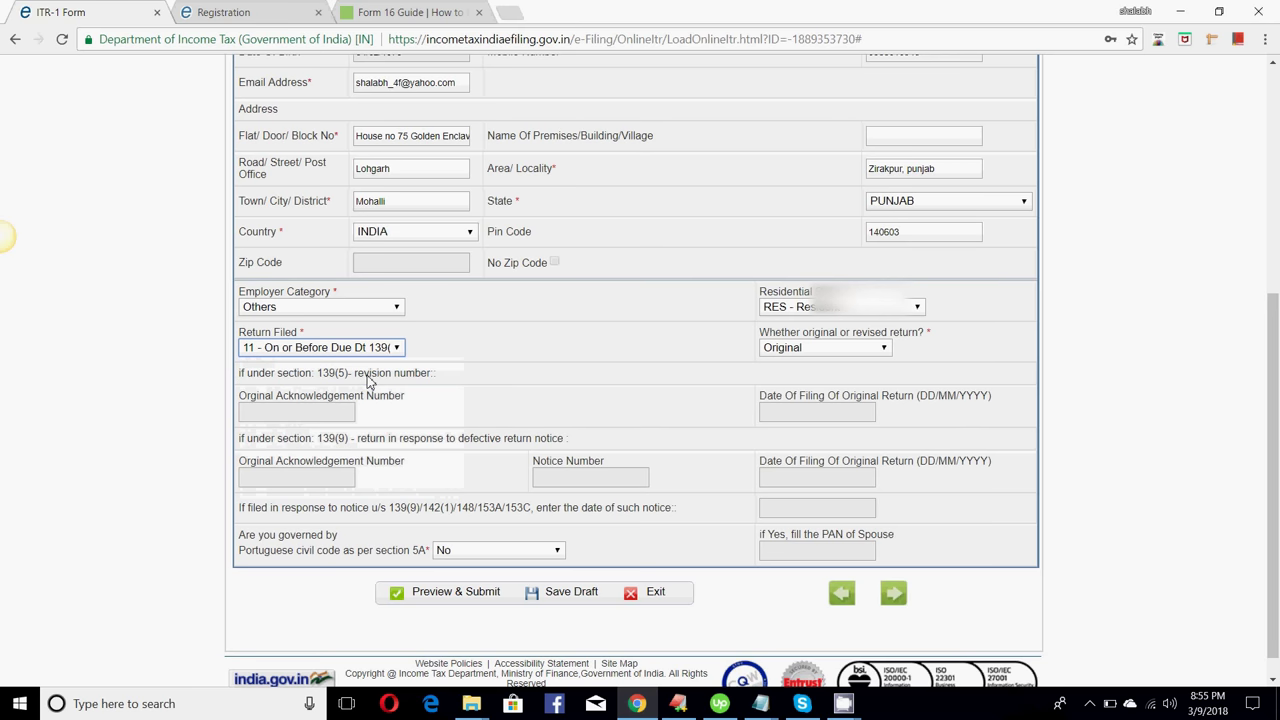
- Set the residential status to RES - Resident and check the choices for original or revised return
click(830, 311)
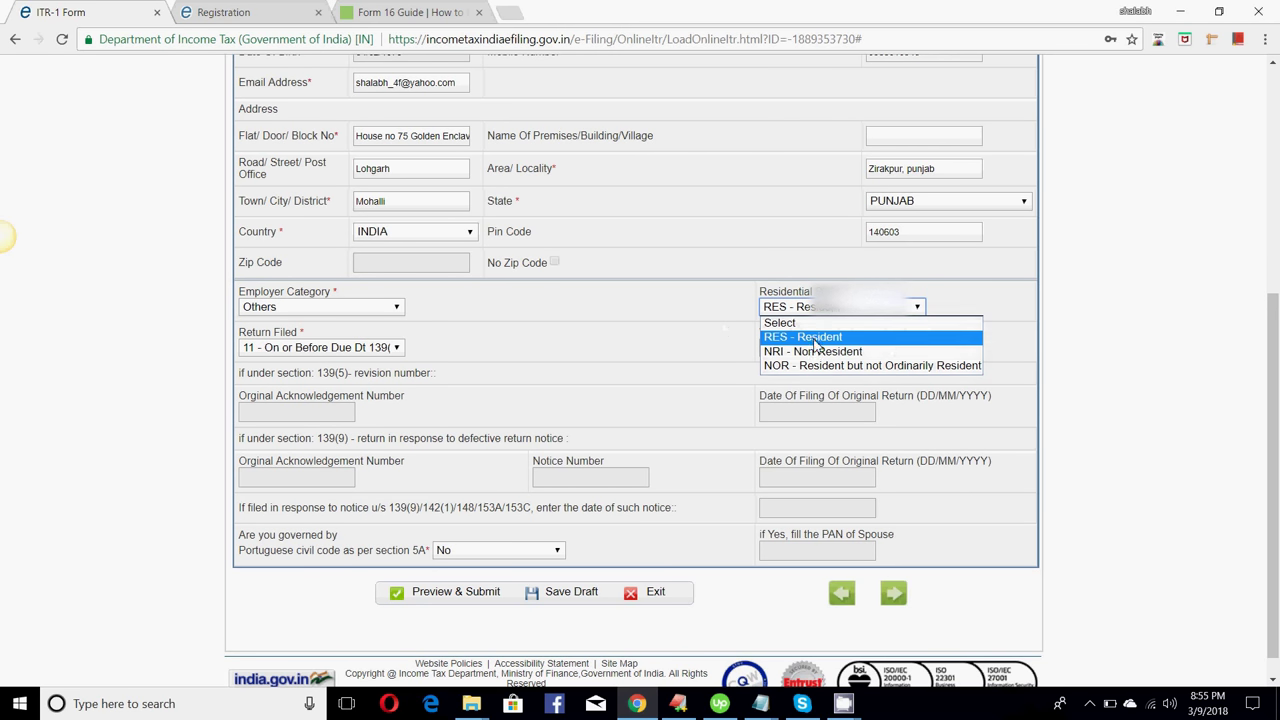
click(816, 338)
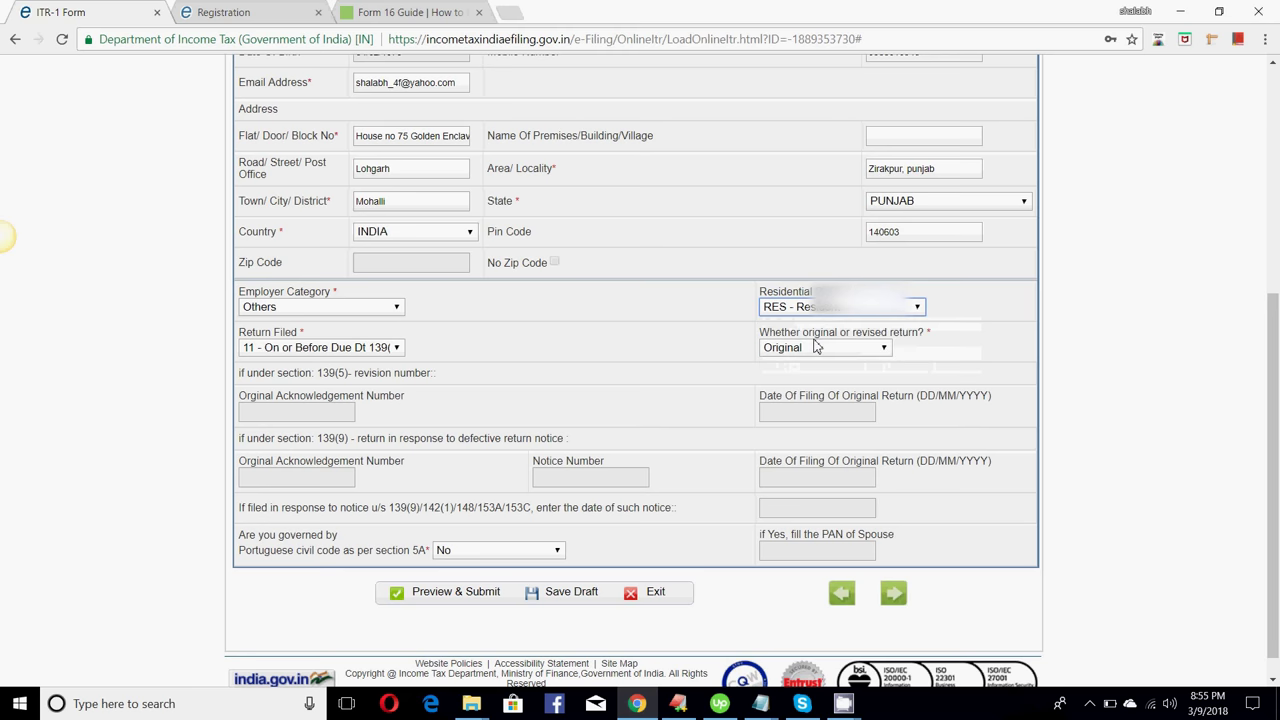
click(815, 347)
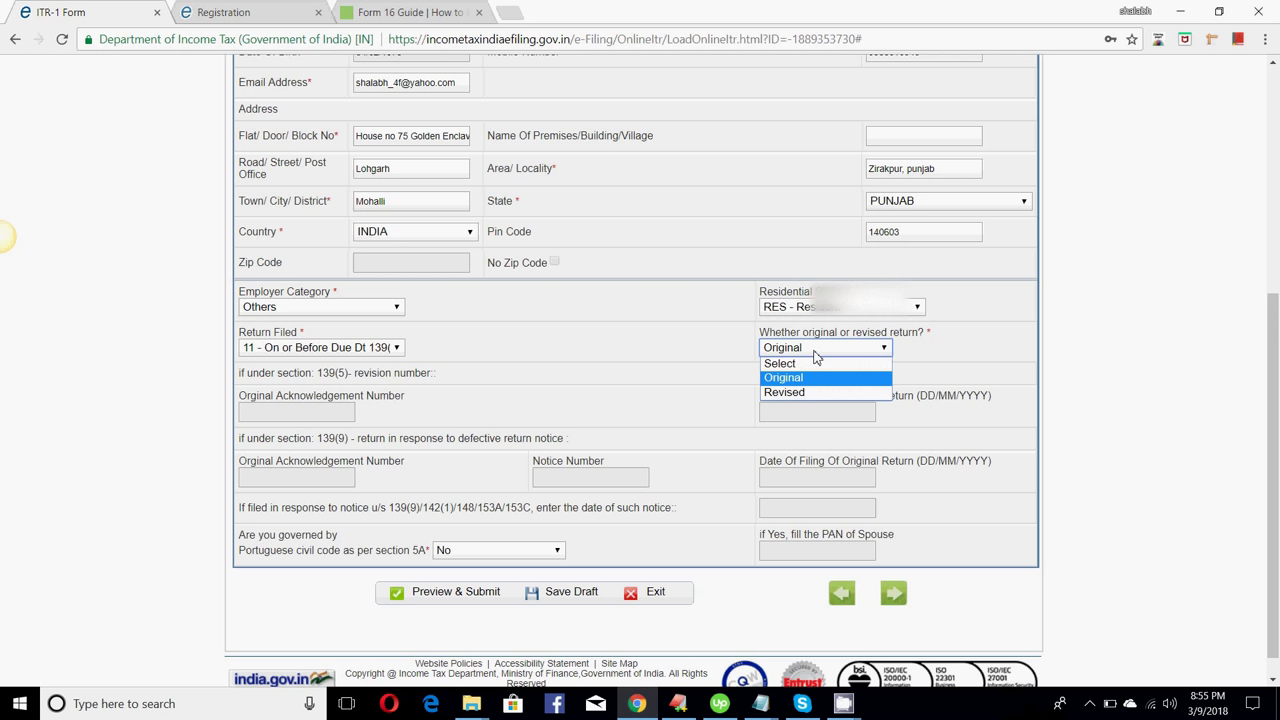
click(665, 329)
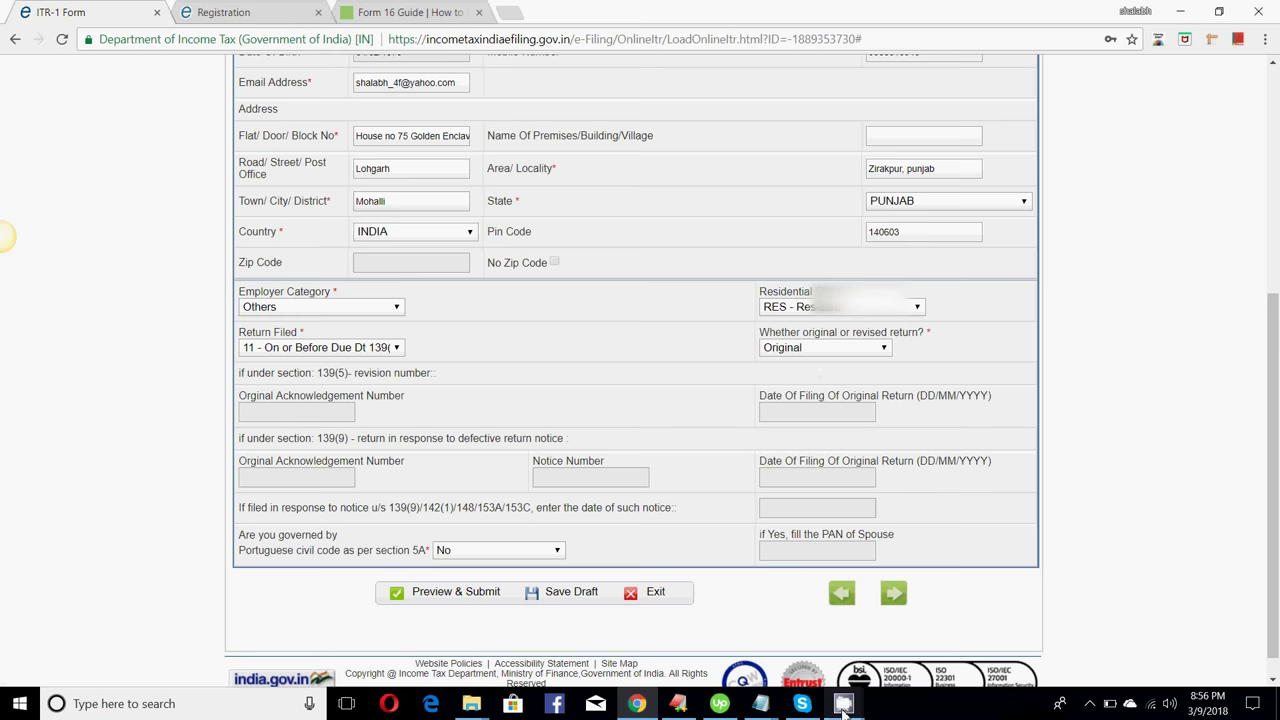
mouse_move(843, 700)
click(815, 655)
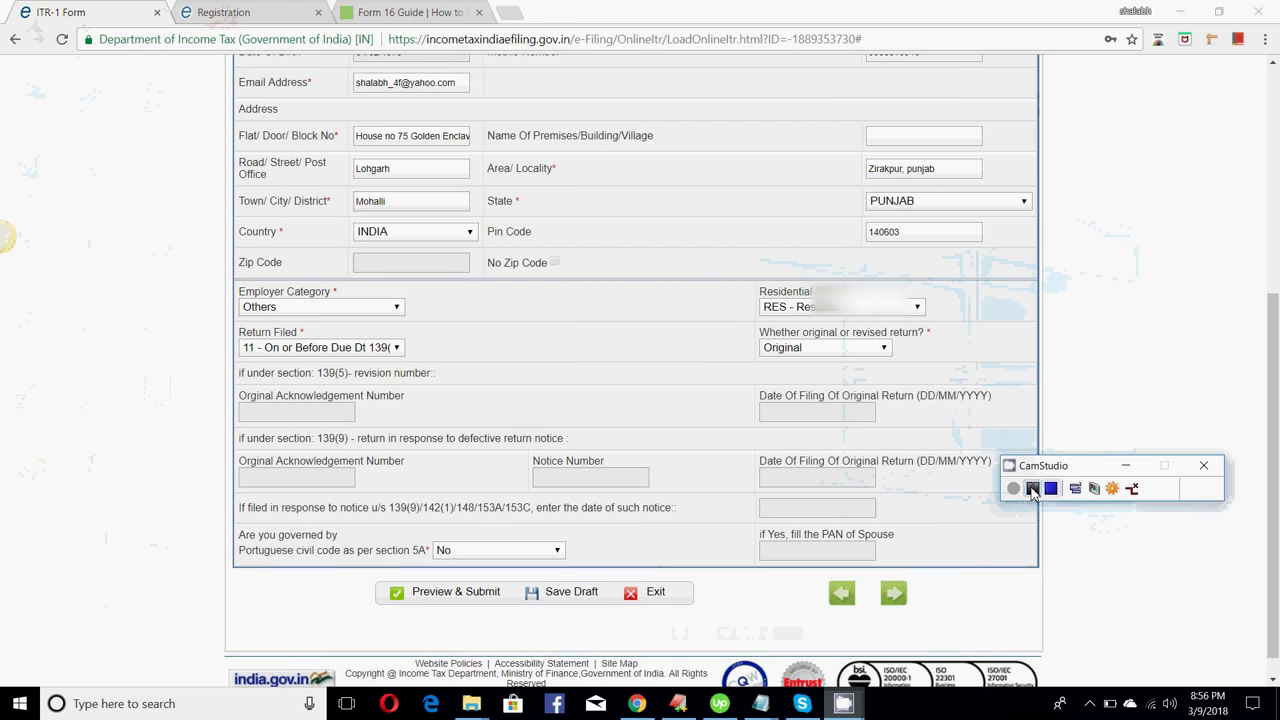
click(1032, 488)
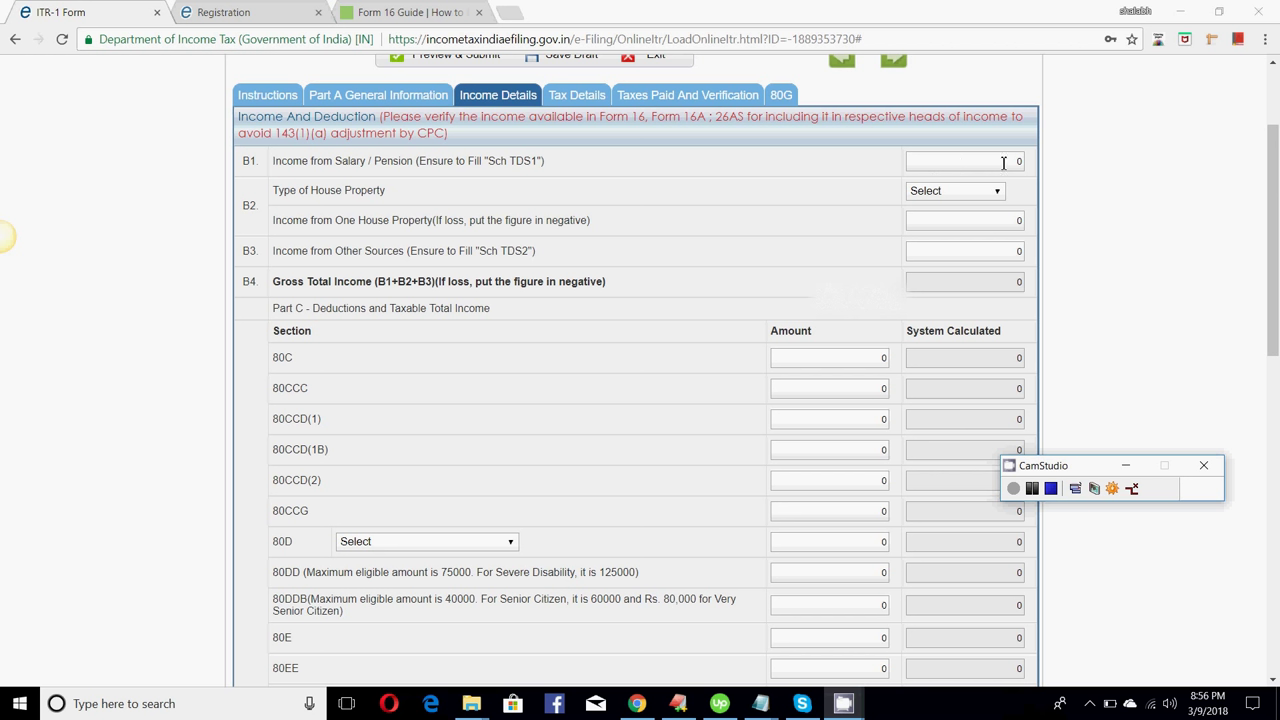
- In the income details, set the house property type to Self Occupied and salary income to 400000, dismissing the save reminder
click(951, 199)
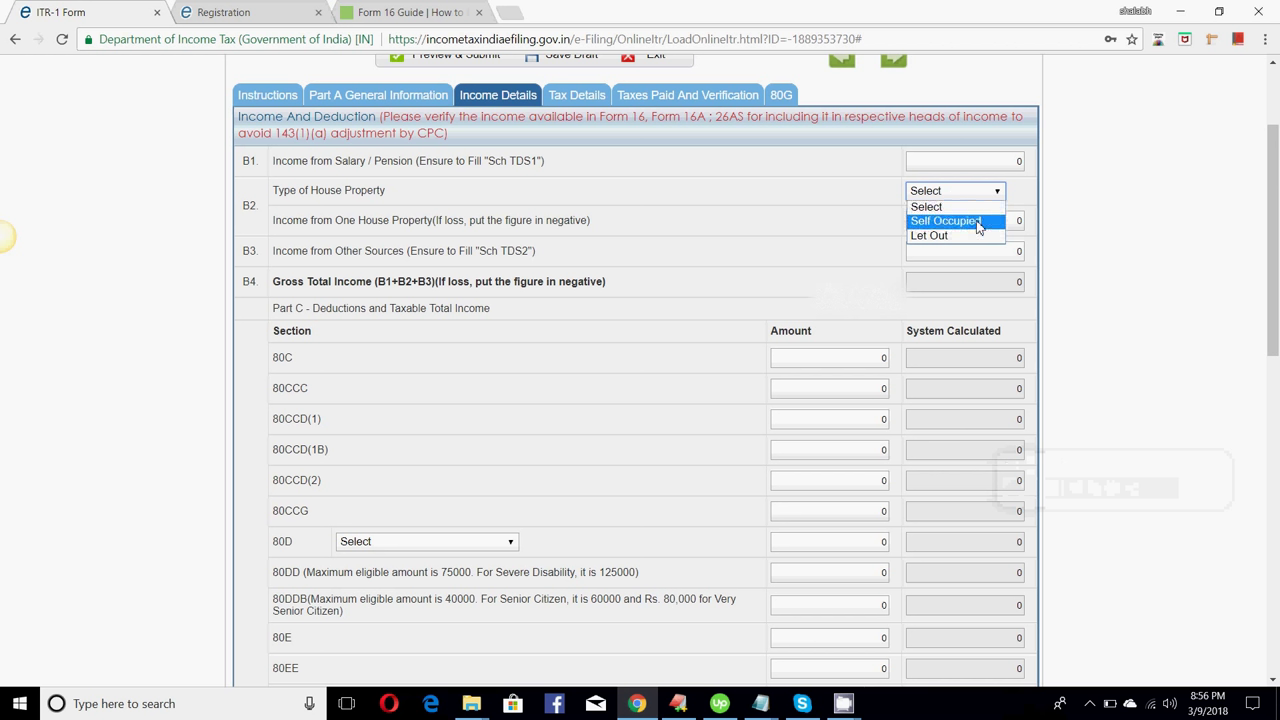
click(978, 222)
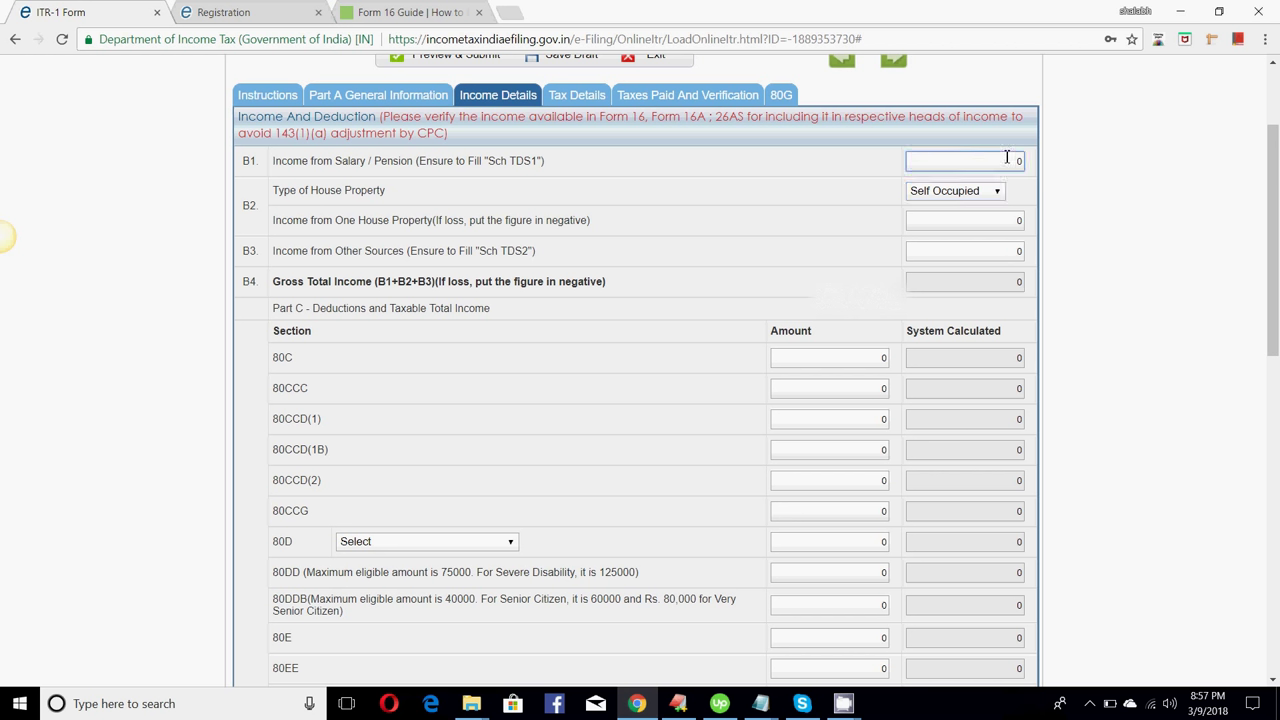
text(400000)
click(1016, 190)
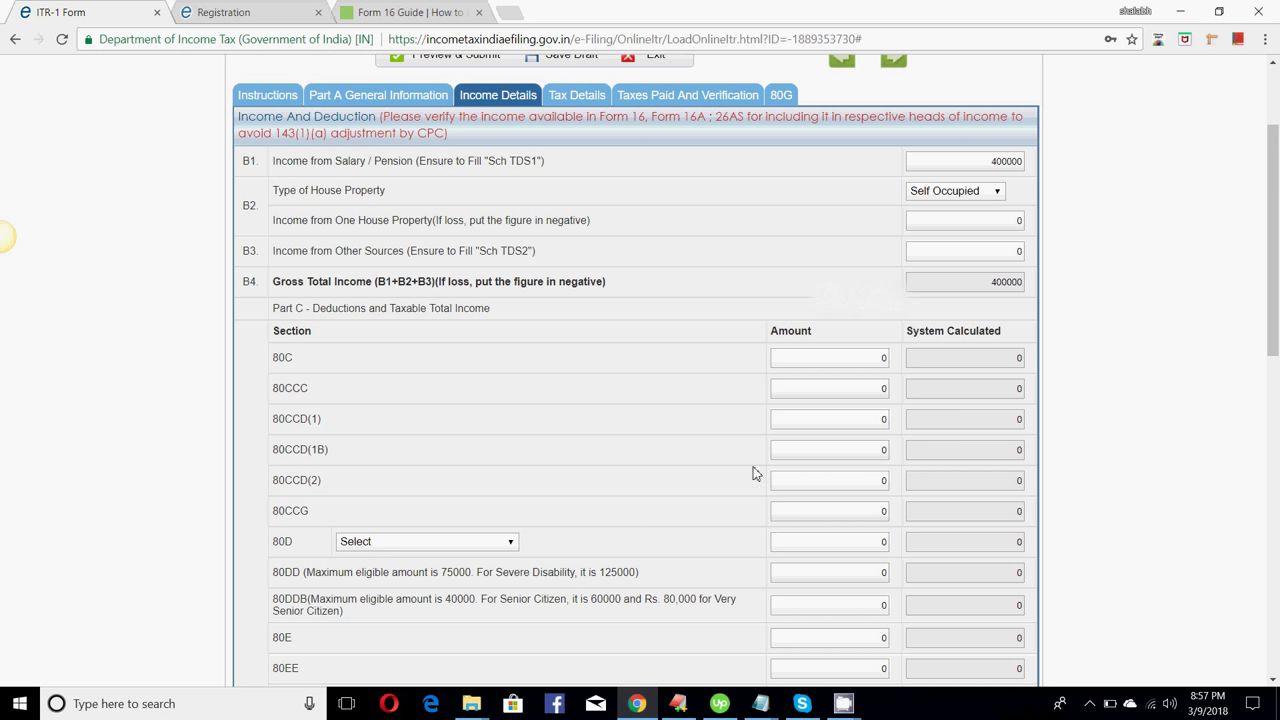
click(1273, 681)
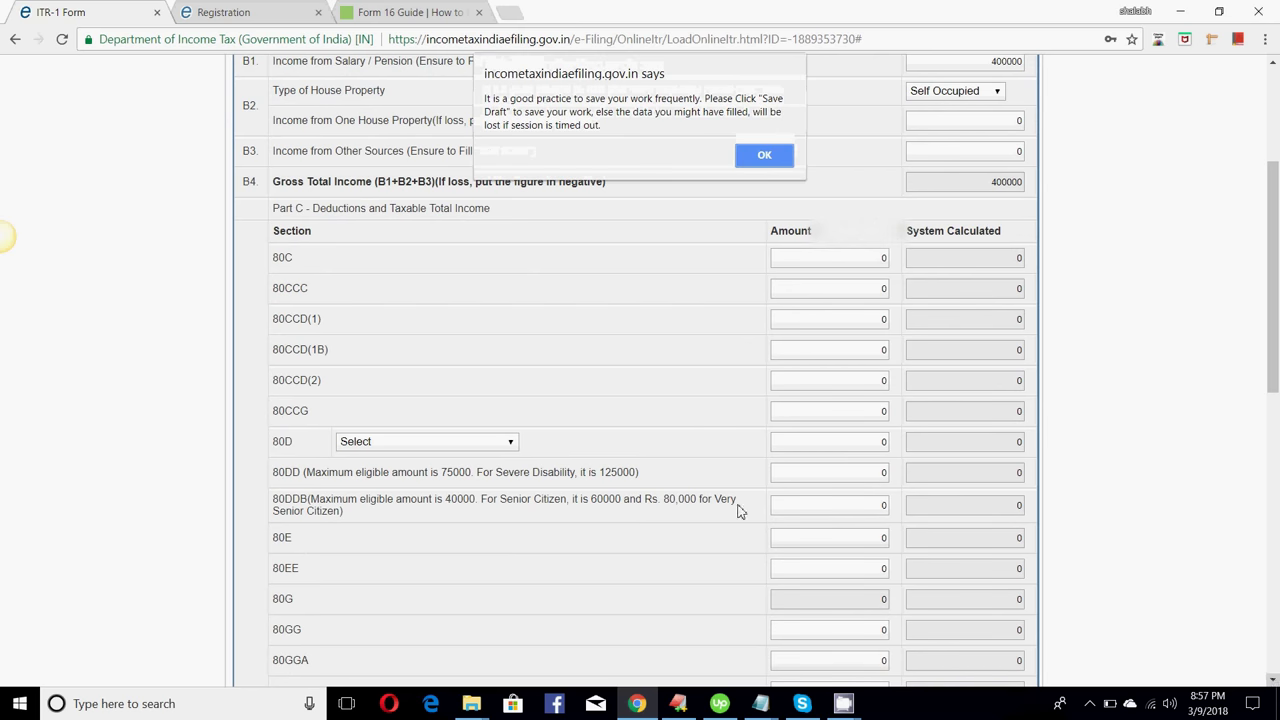
click(760, 158)
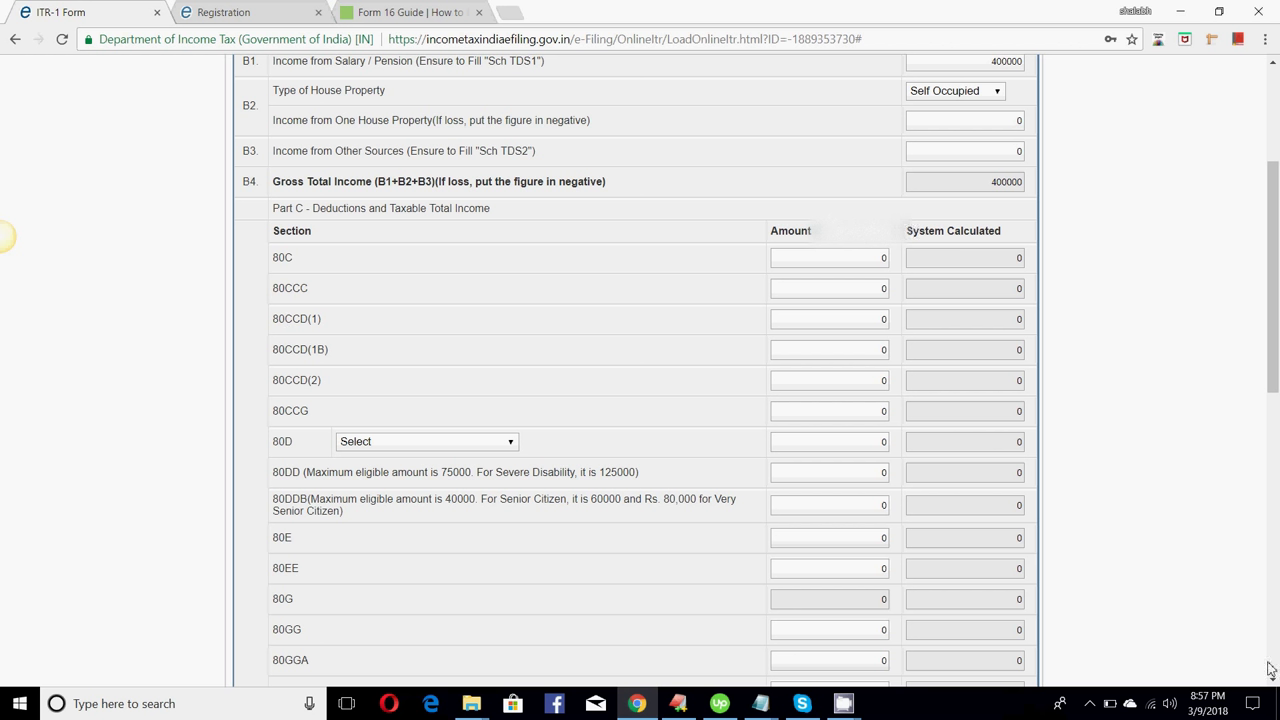
- Enter 150000 as the section 80C deduction and check its effect on taxable income and the Part D tax computation
scroll(423, 285, down, 4)
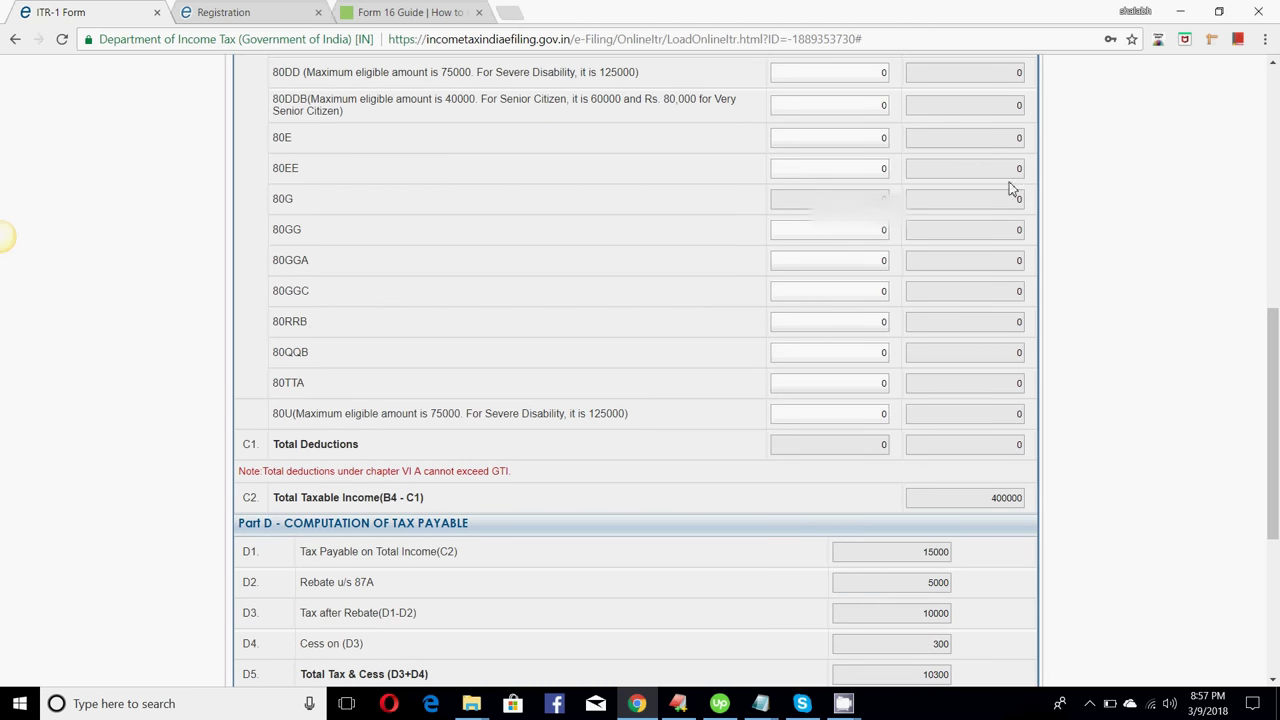
click(1273, 63)
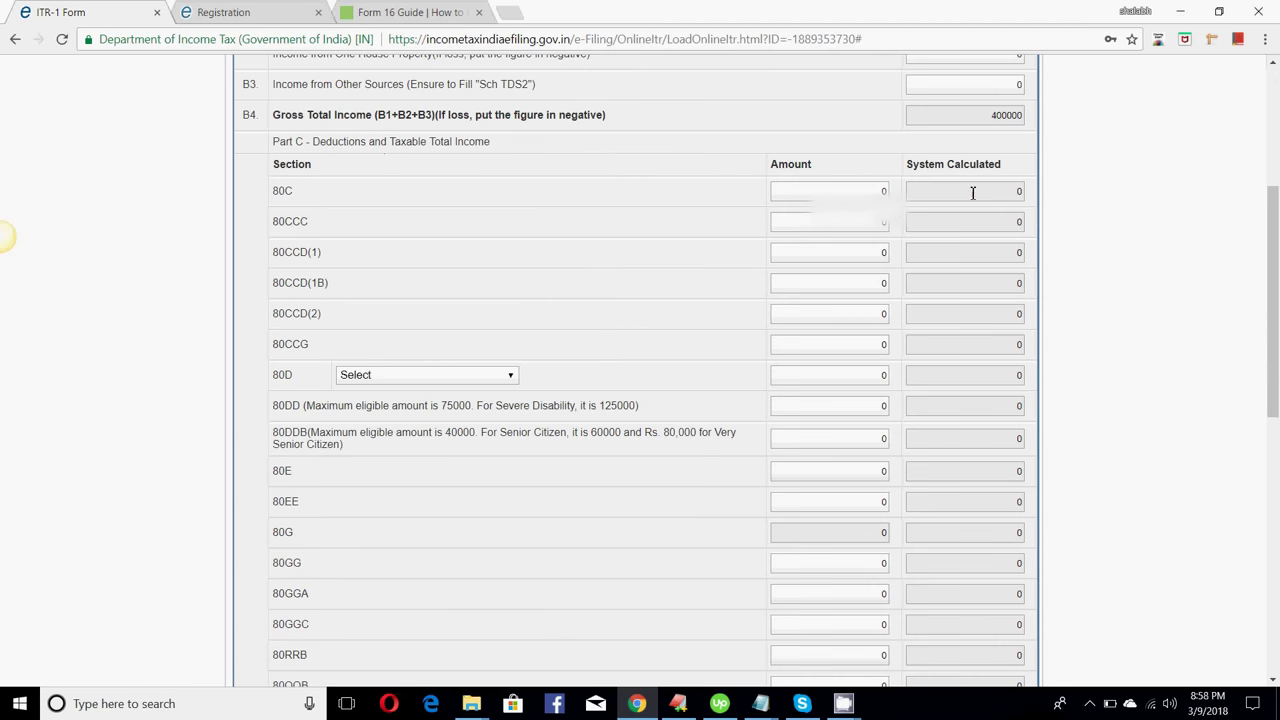
click(828, 190)
text(150000)
click(928, 240)
scroll(1274, 682, down, 3)
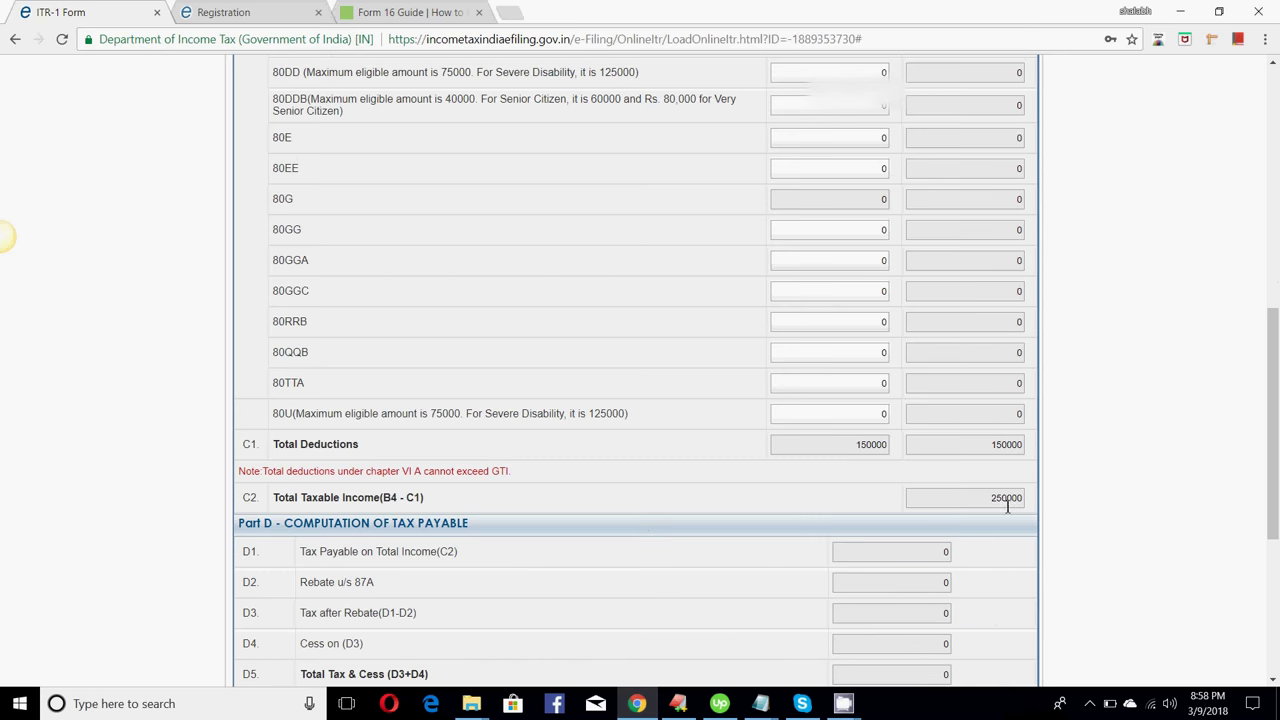
click(1273, 680)
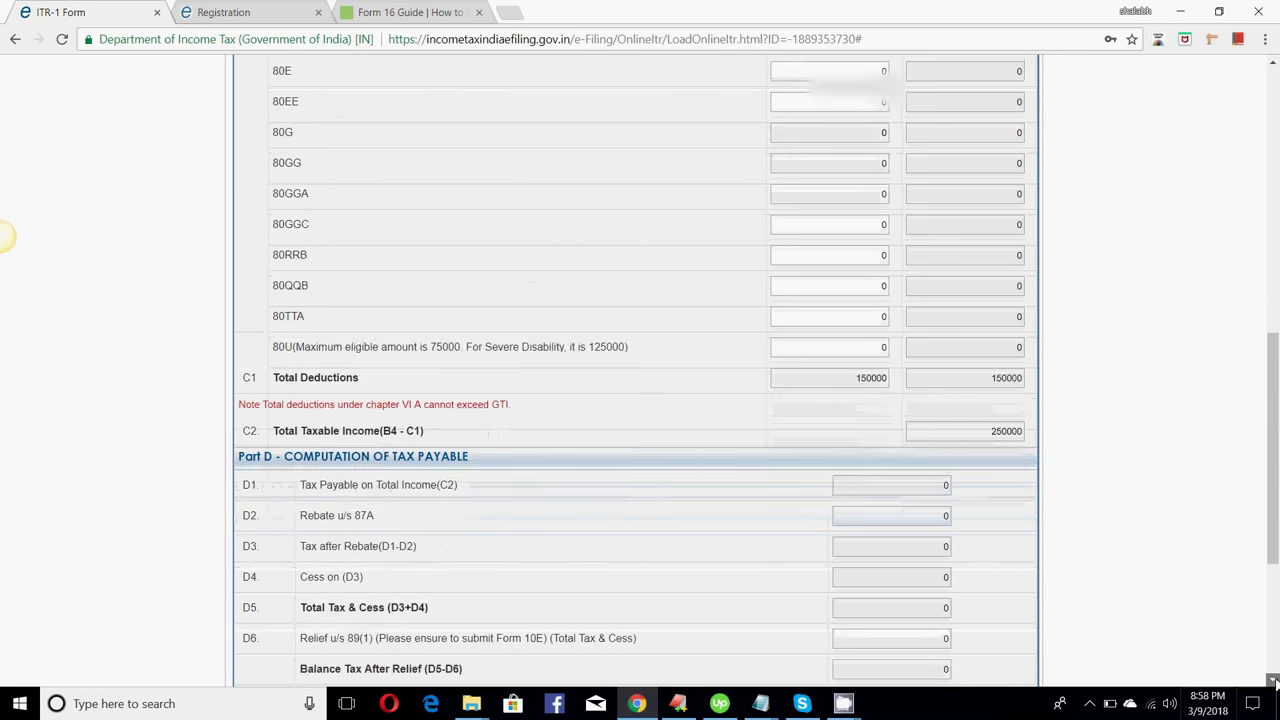
drag(1273, 680, 1273, 680)
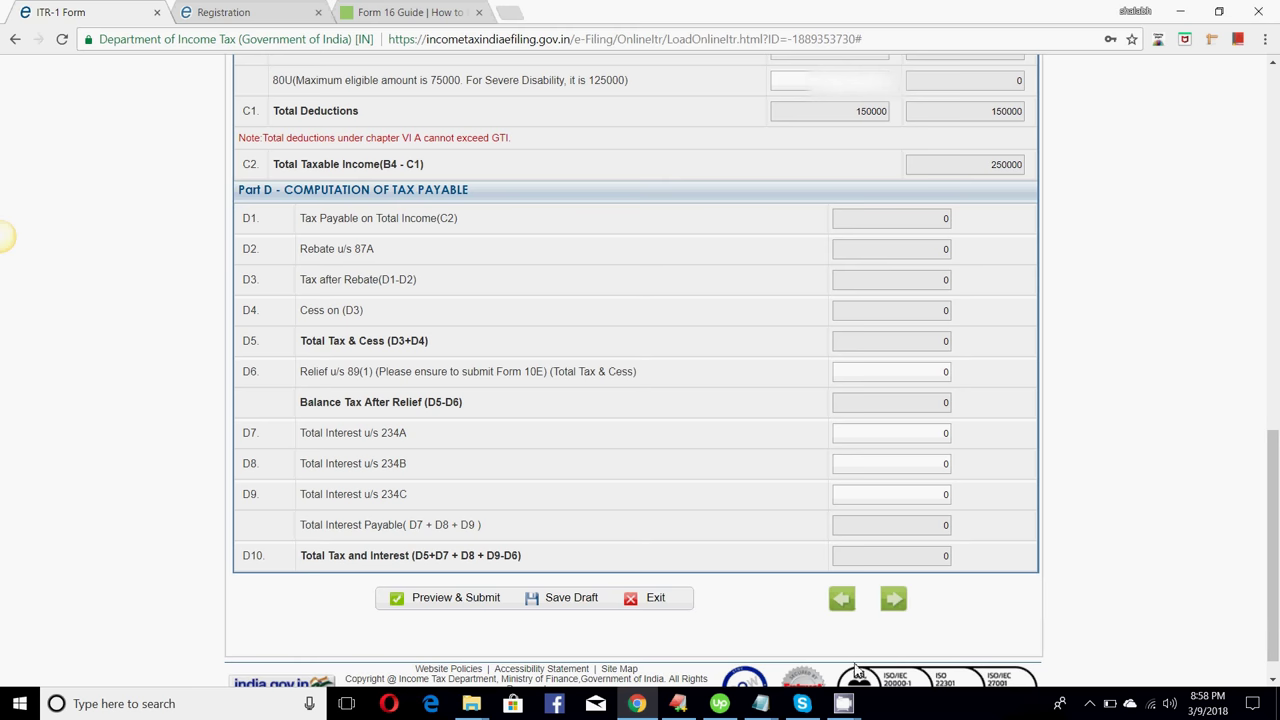
click(843, 703)
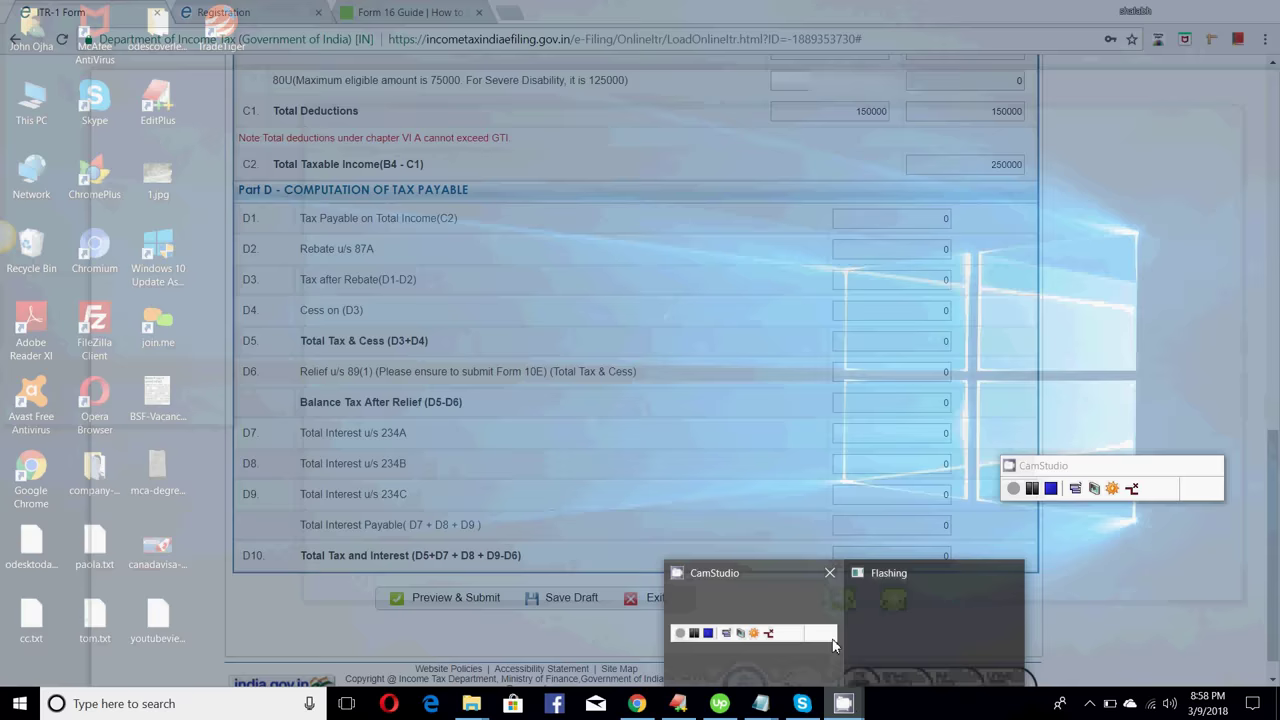
click(829, 645)
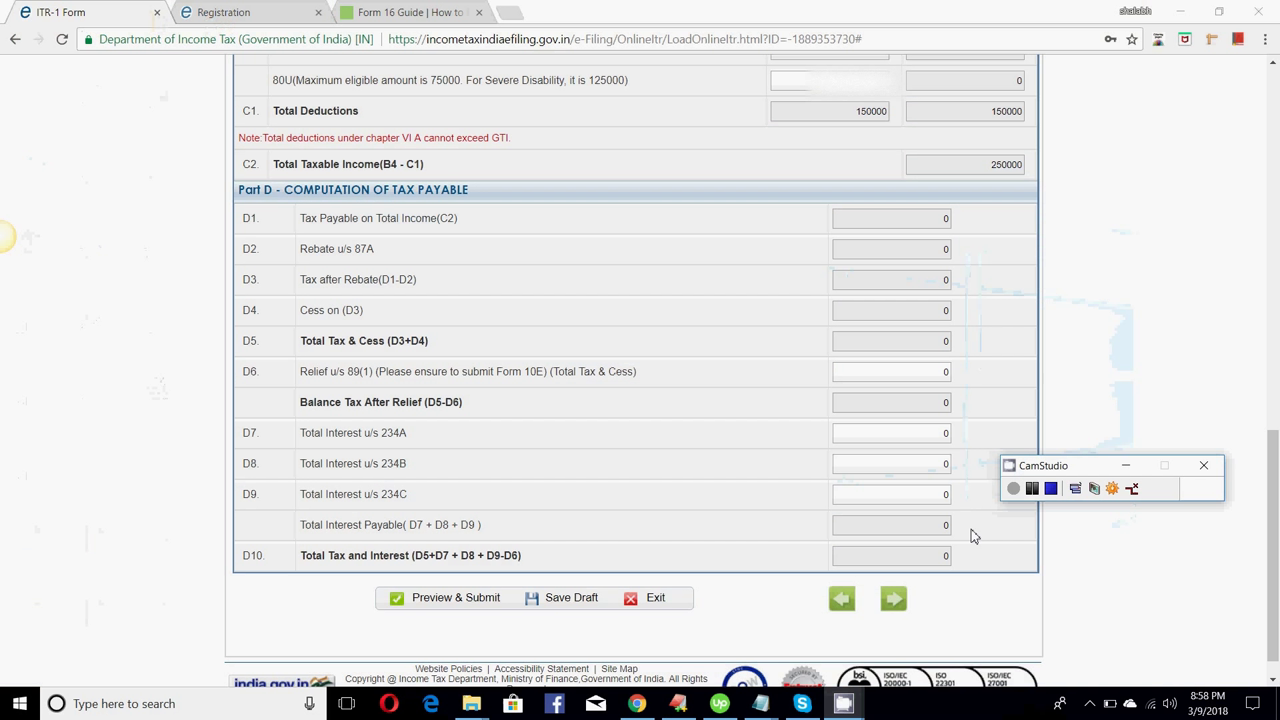
click(1034, 490)
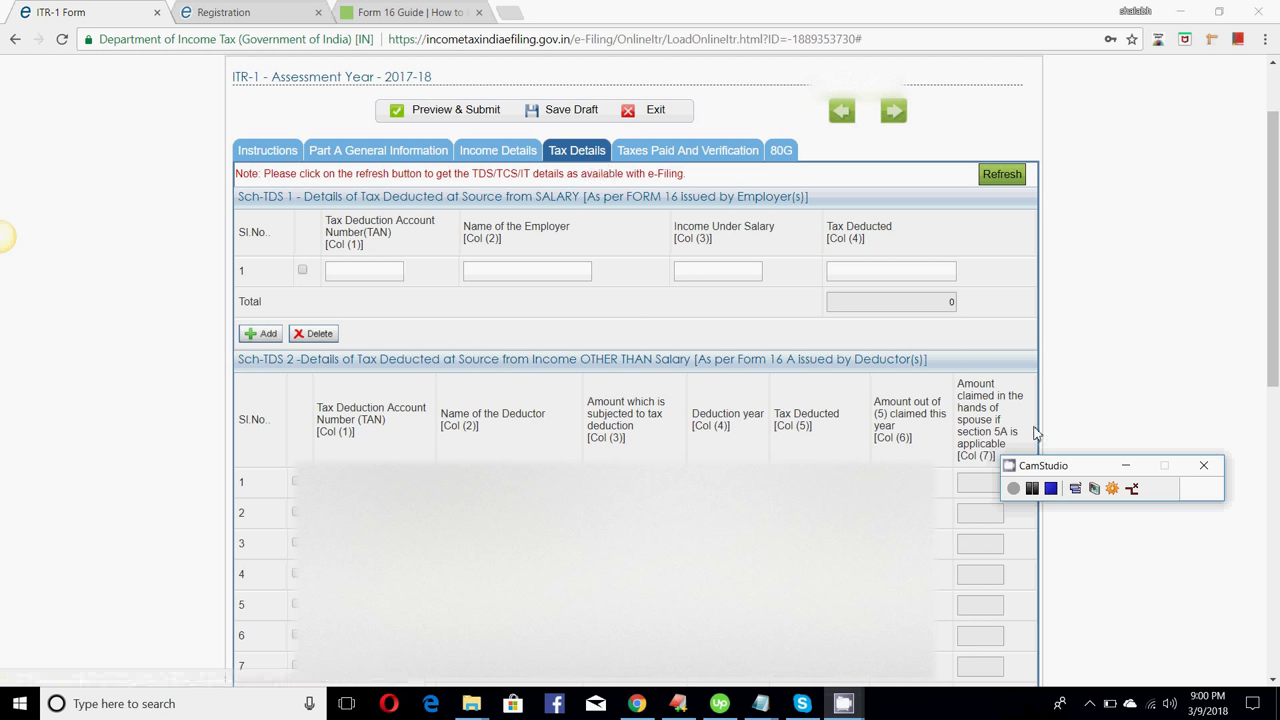
click(1031, 488)
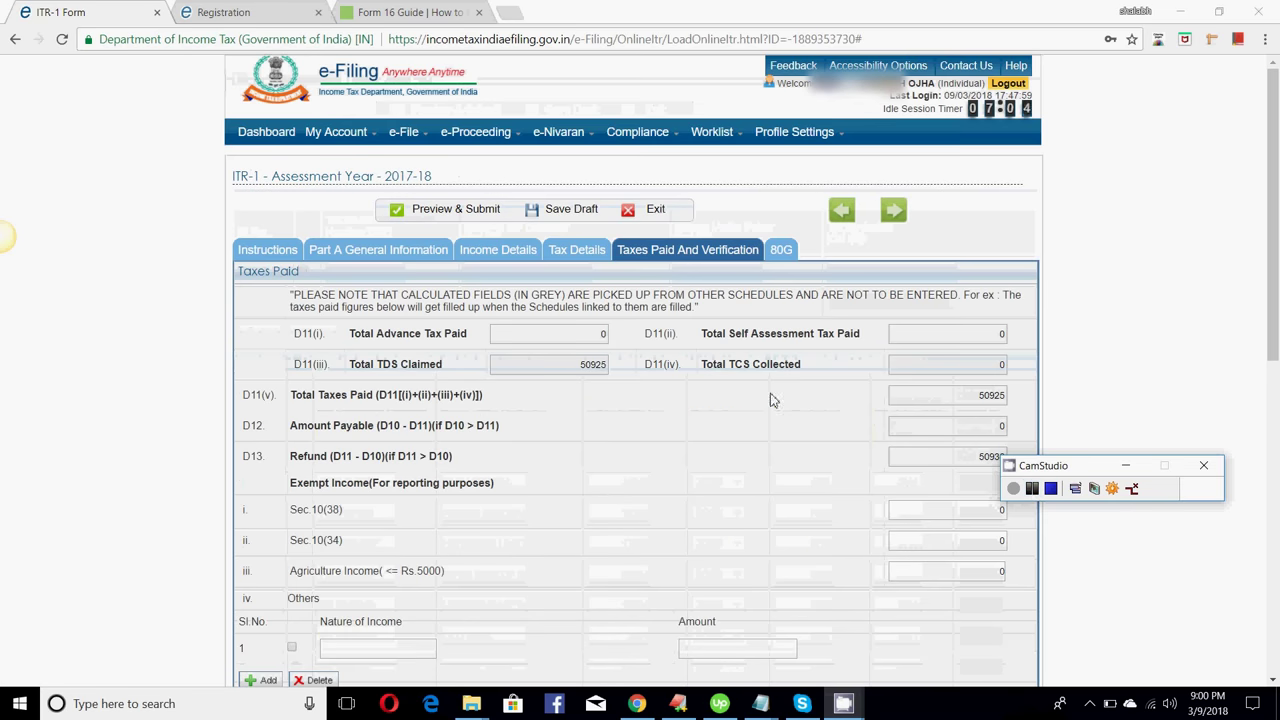